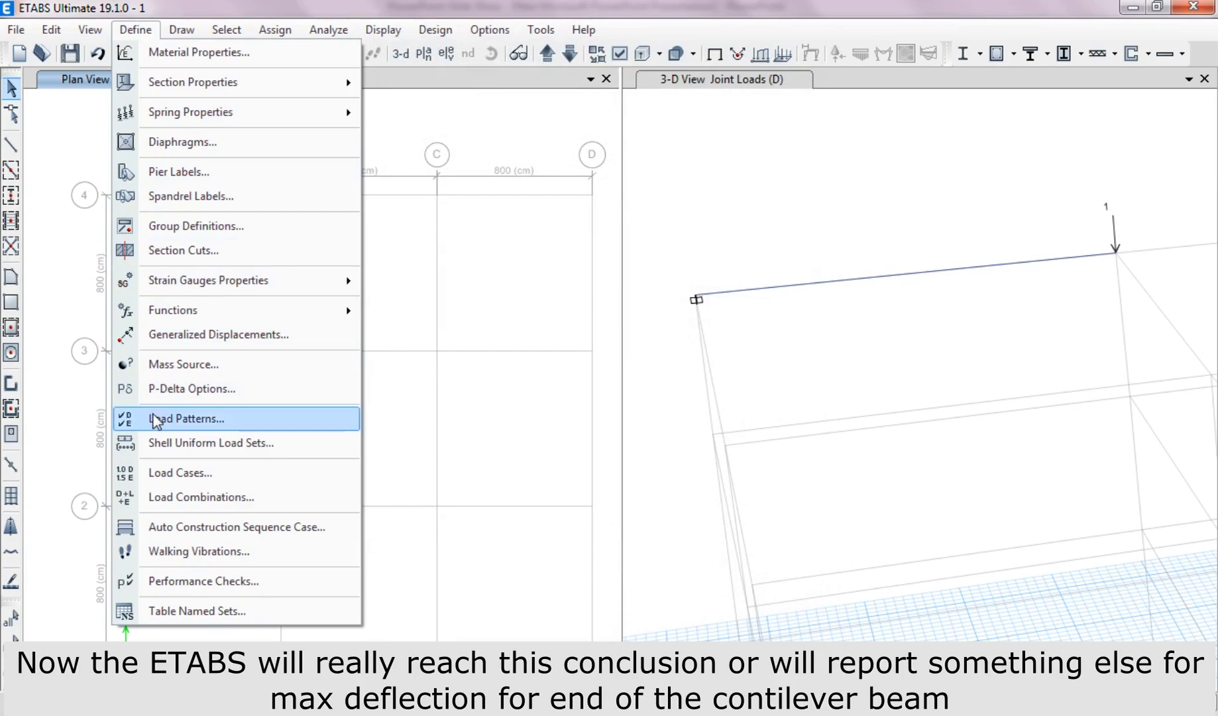
# Step: Review the self-weight multiplier of the dead load pattern D in the load pattern definitions
pyautogui.click(160, 418)
pyautogui.moveTo(398, 364)
pyautogui.mouseDown()
pyautogui.moveTo(397, 409)
pyautogui.moveTo(401, 349)
pyautogui.mouseUp()
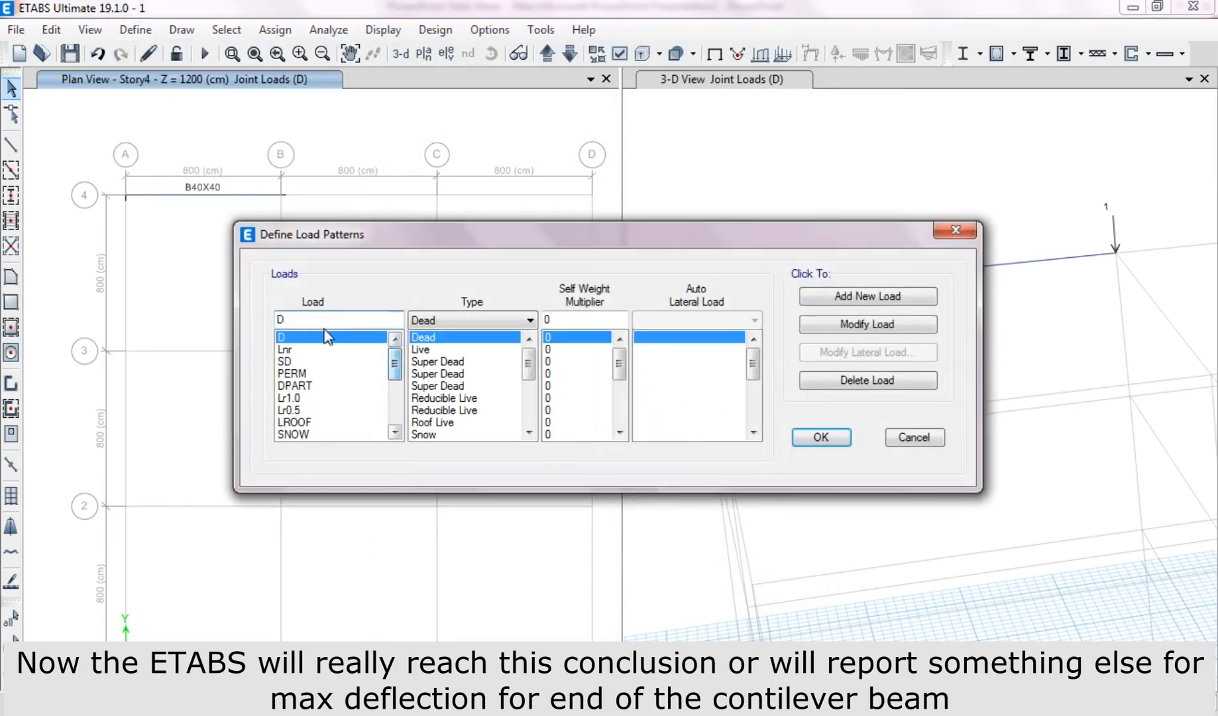
pyautogui.click(287, 349)
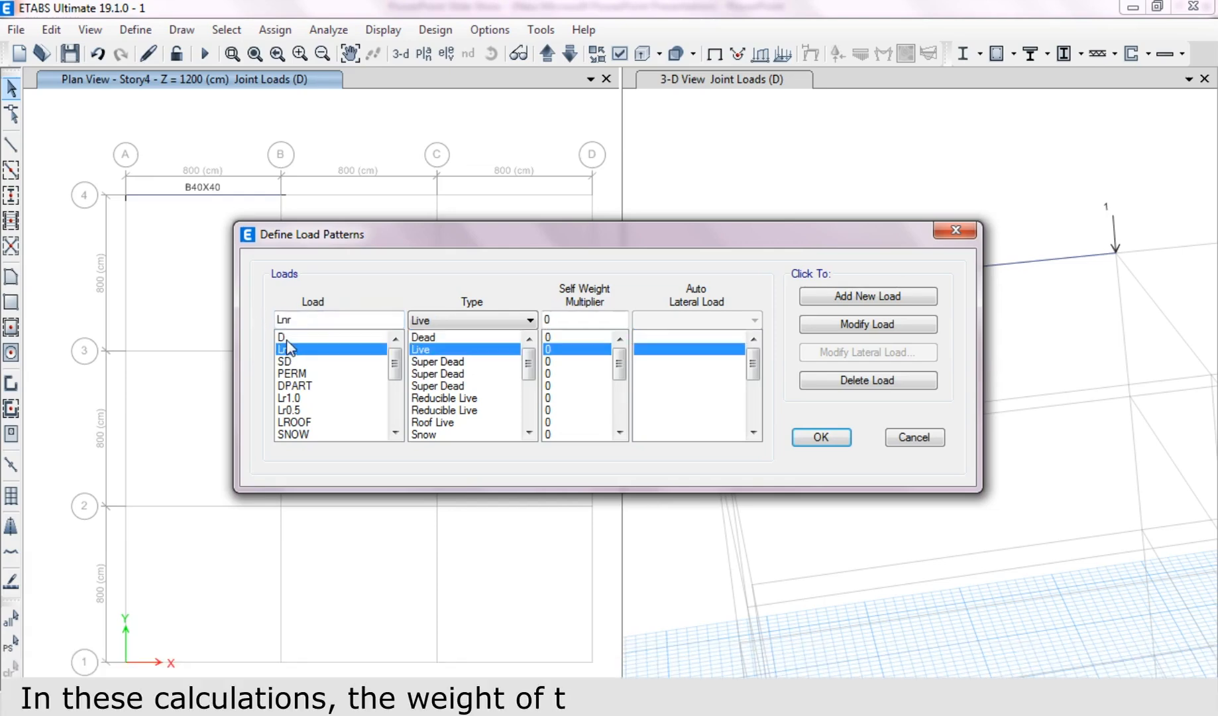
pyautogui.click(283, 338)
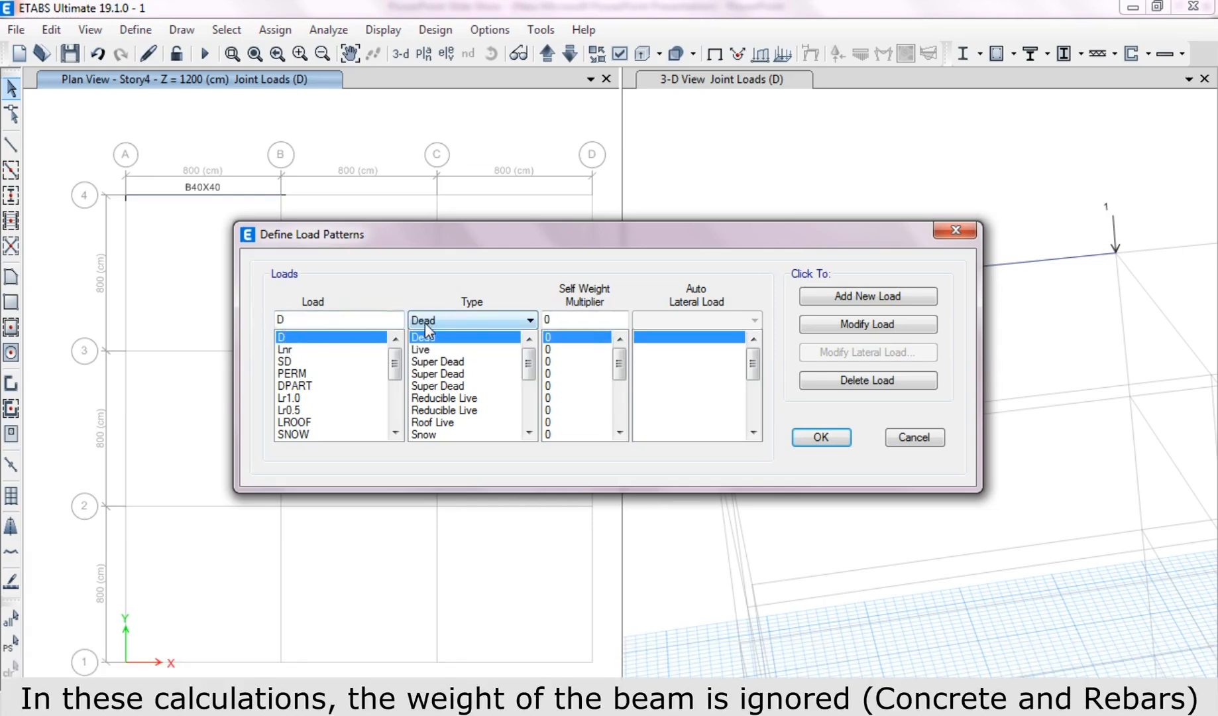
pyautogui.doubleClick(548, 319)
pyautogui.write('1')
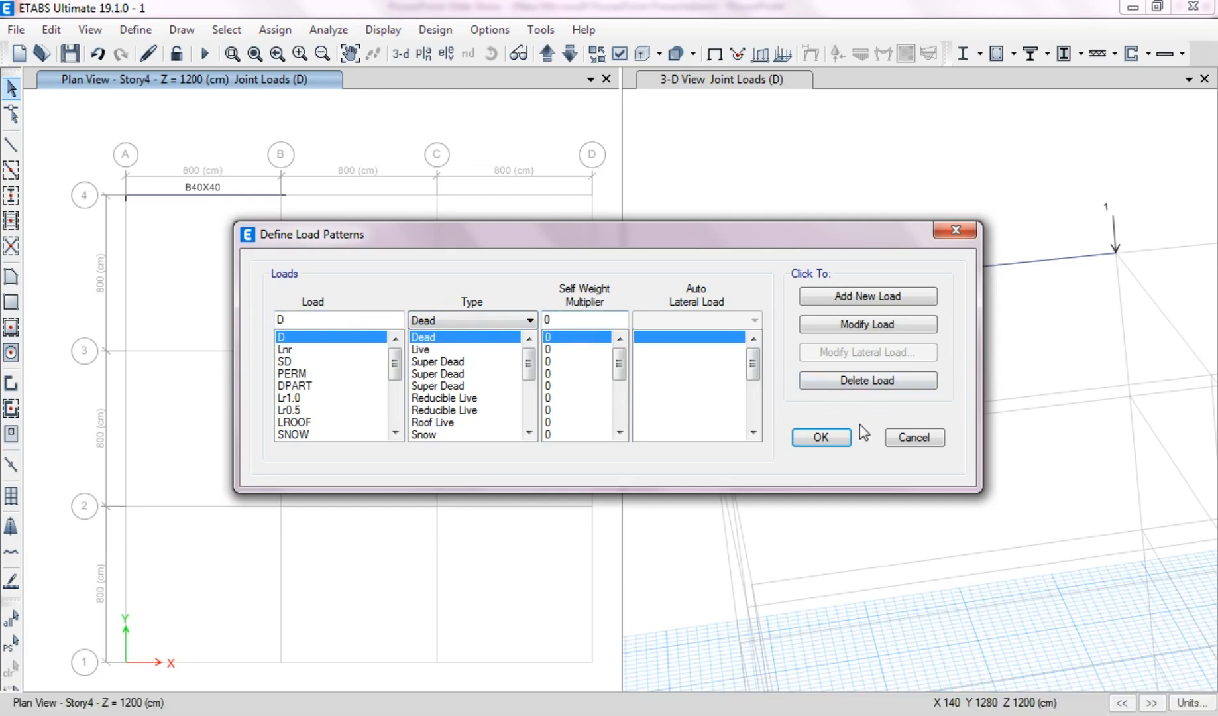
pyautogui.click(839, 439)
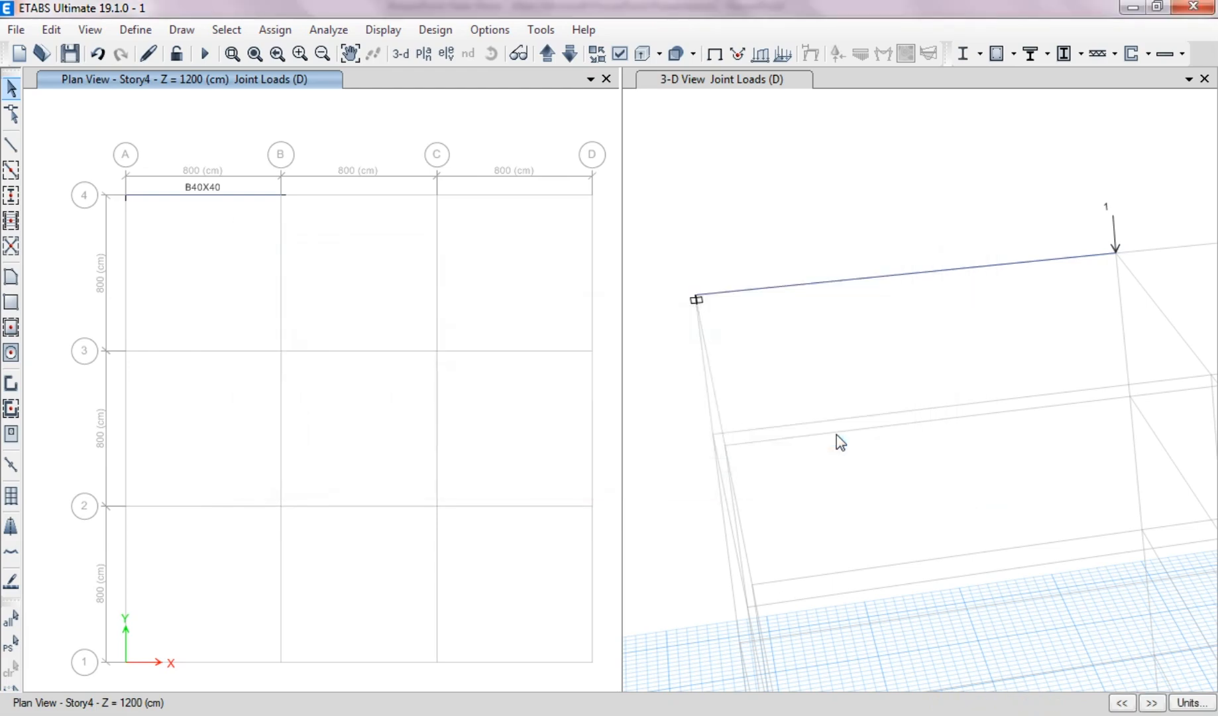
# Step: Run the analysis and switch the plan view window to the elevation along grid line 4
pyautogui.click(205, 55)
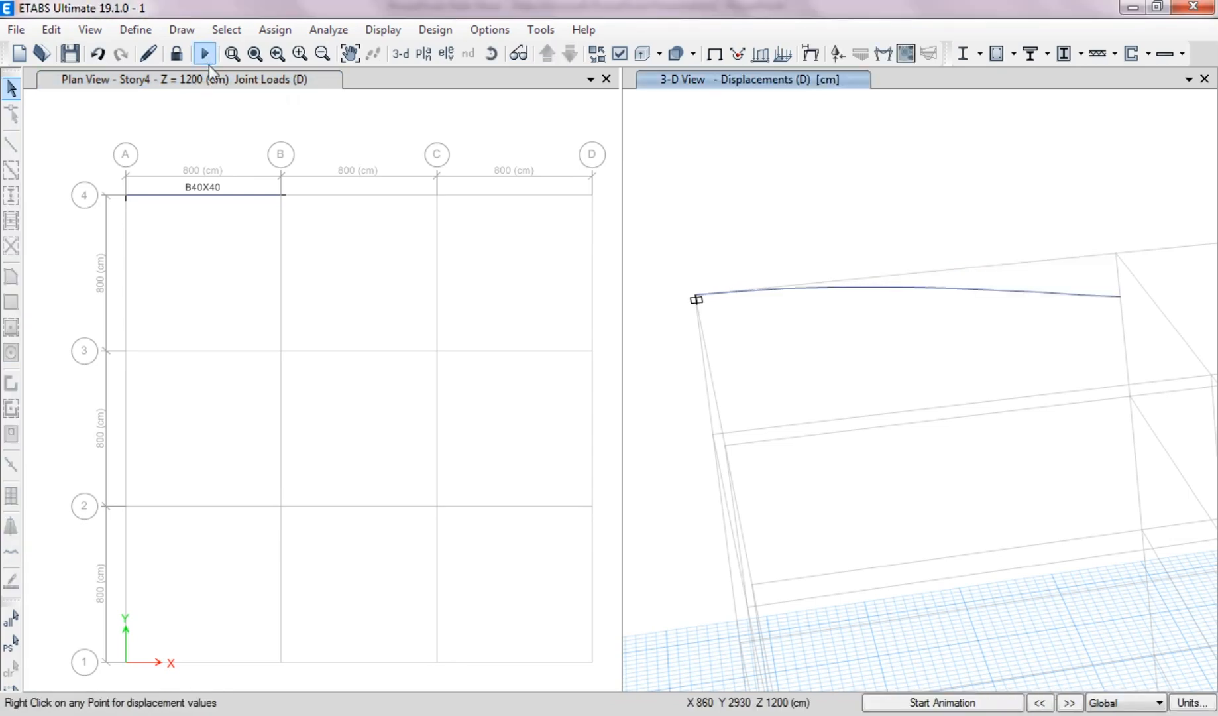
pyautogui.click(325, 151)
pyautogui.click(445, 63)
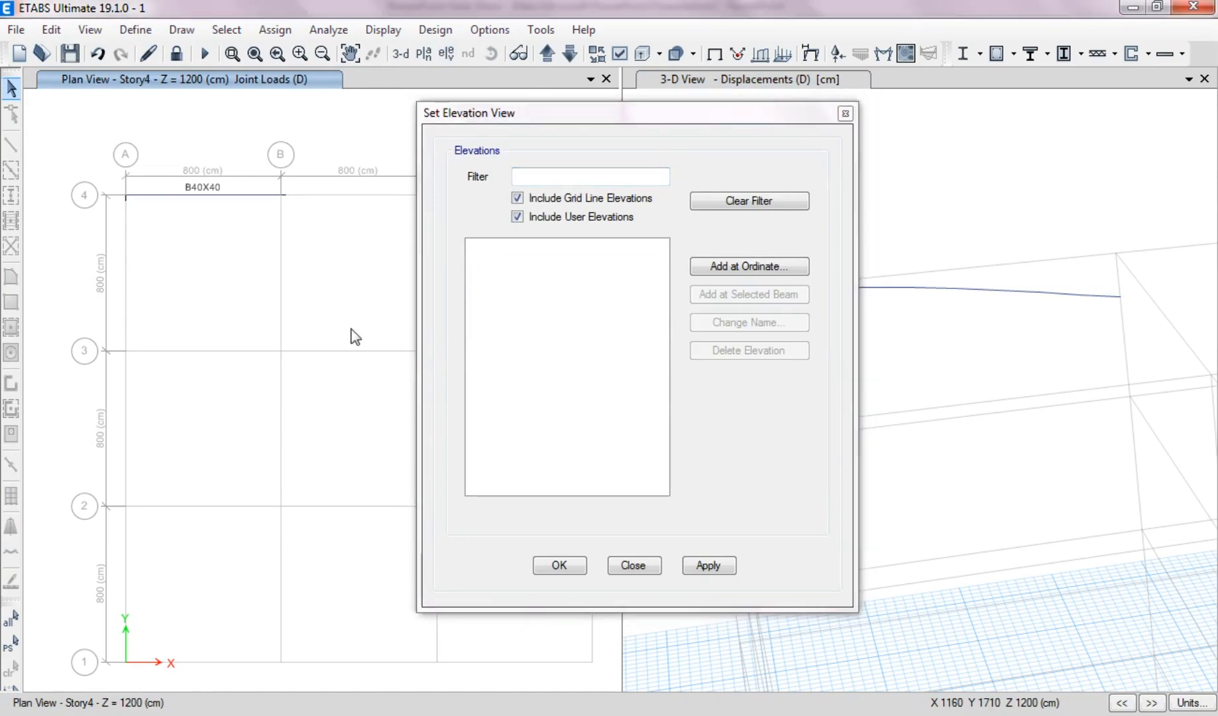
pyautogui.click(709, 566)
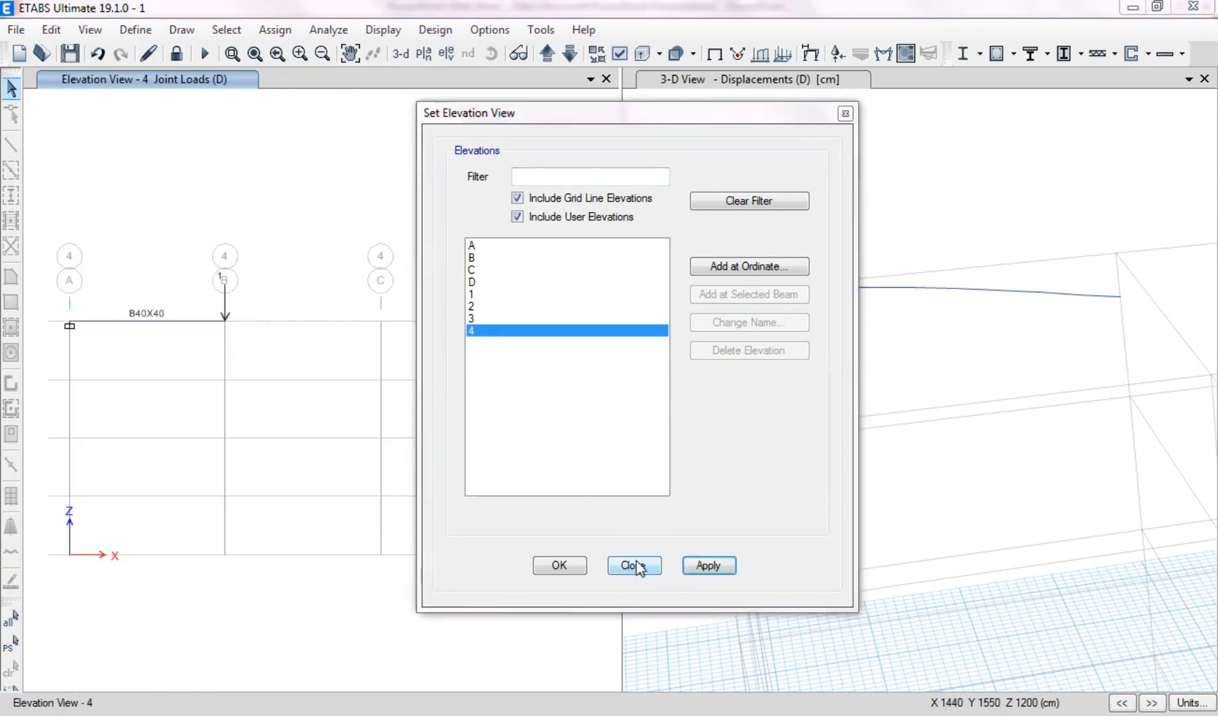
pyautogui.click(633, 565)
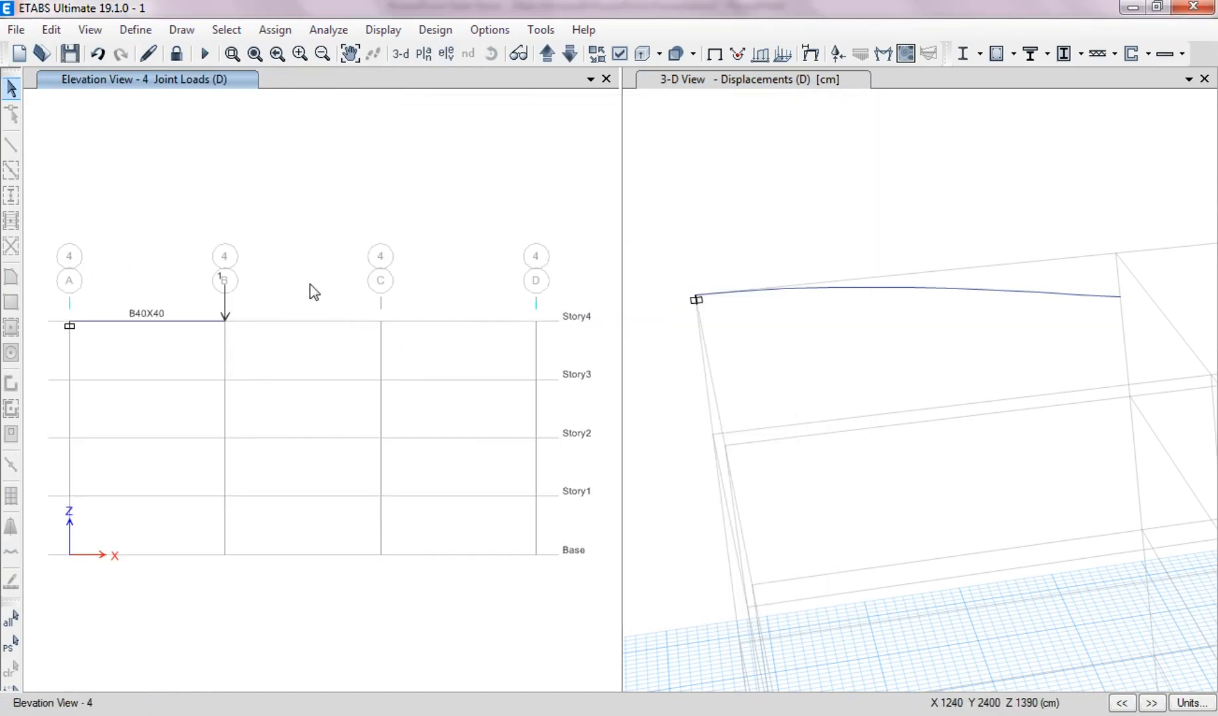
# Step: Display the deformed shape for load case D with automatic scaling in the elevation view
pyautogui.click(805, 58)
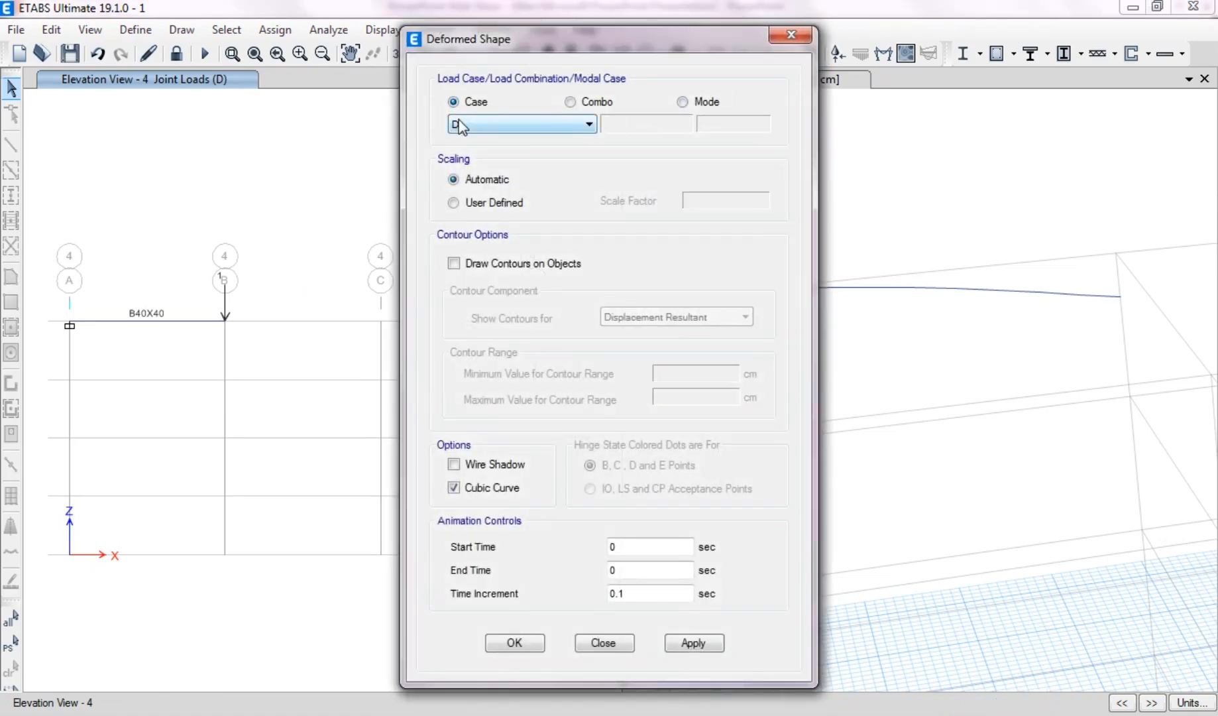
pyautogui.click(693, 642)
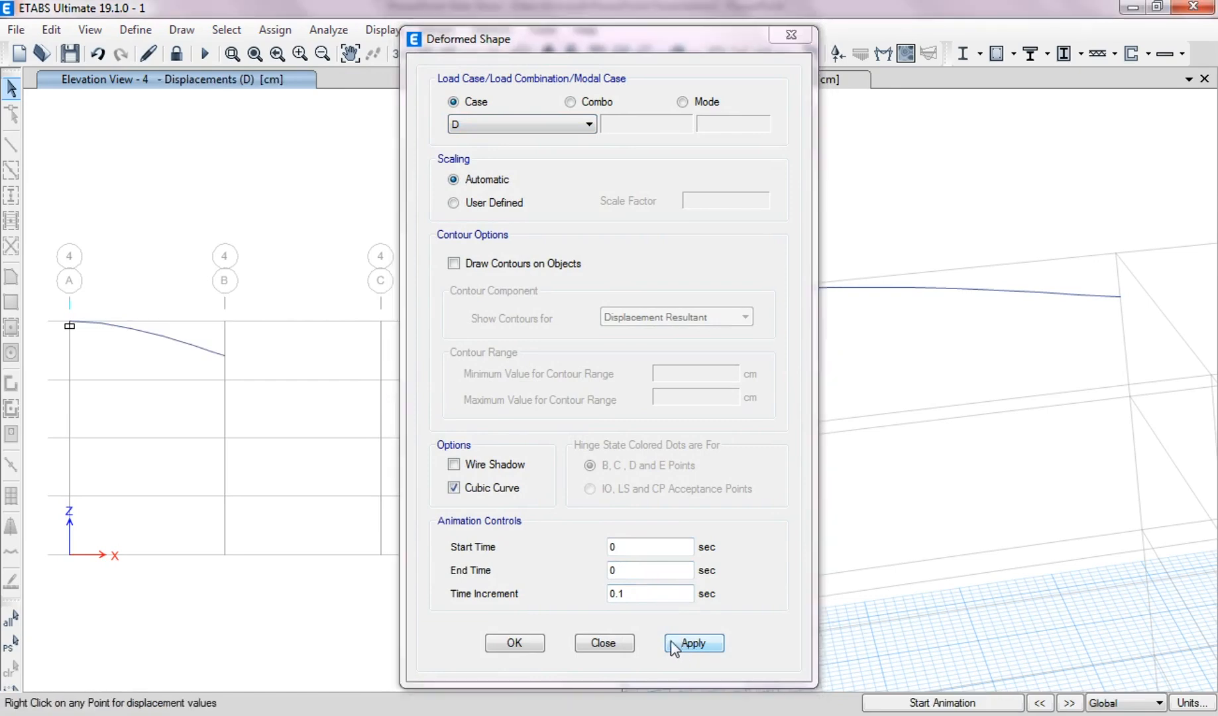
pyautogui.click(603, 643)
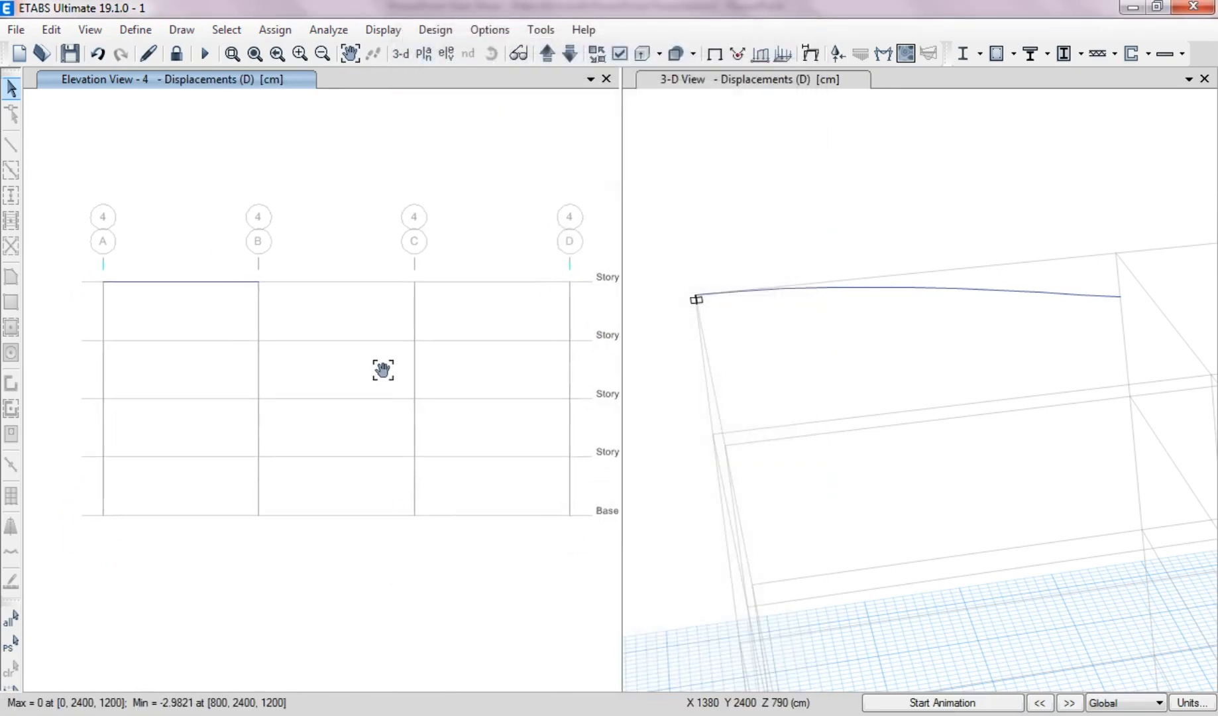
# Step: Inspect the displacements at the Story4 beam's free end and compare them with the hand-calculated deflection in the PowerPoint presentation
pyautogui.rightClick(277, 291)
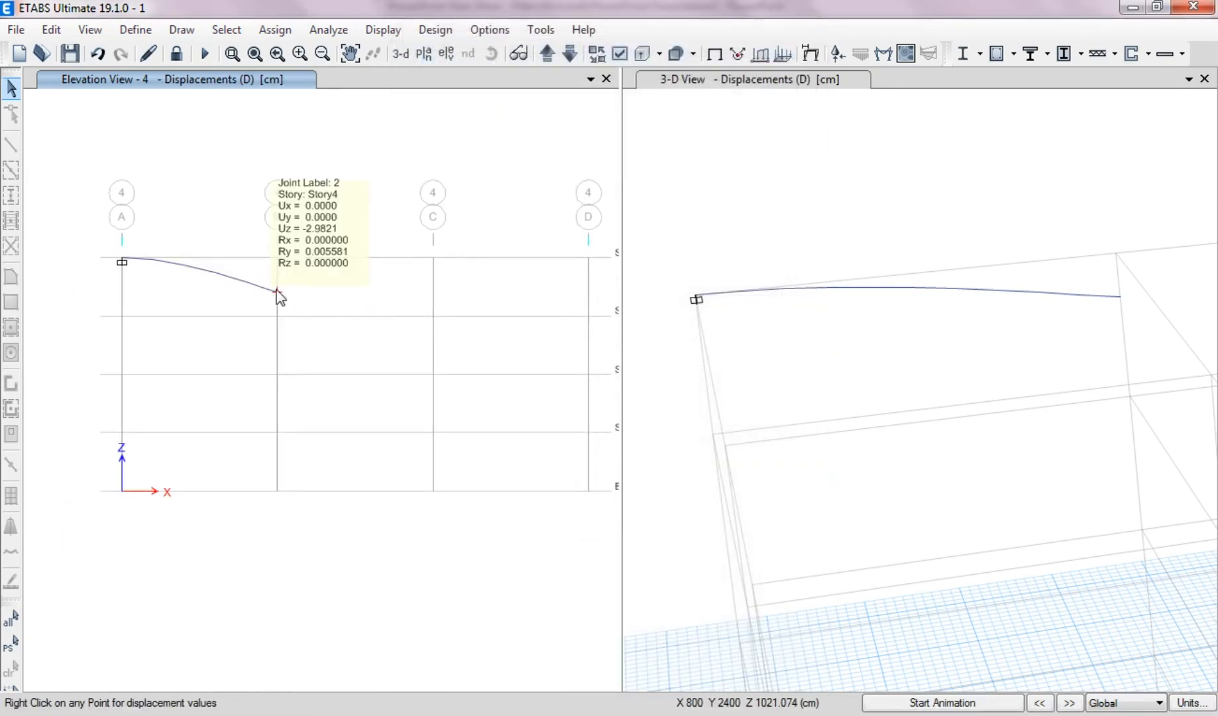
pyautogui.rightClick(277, 292)
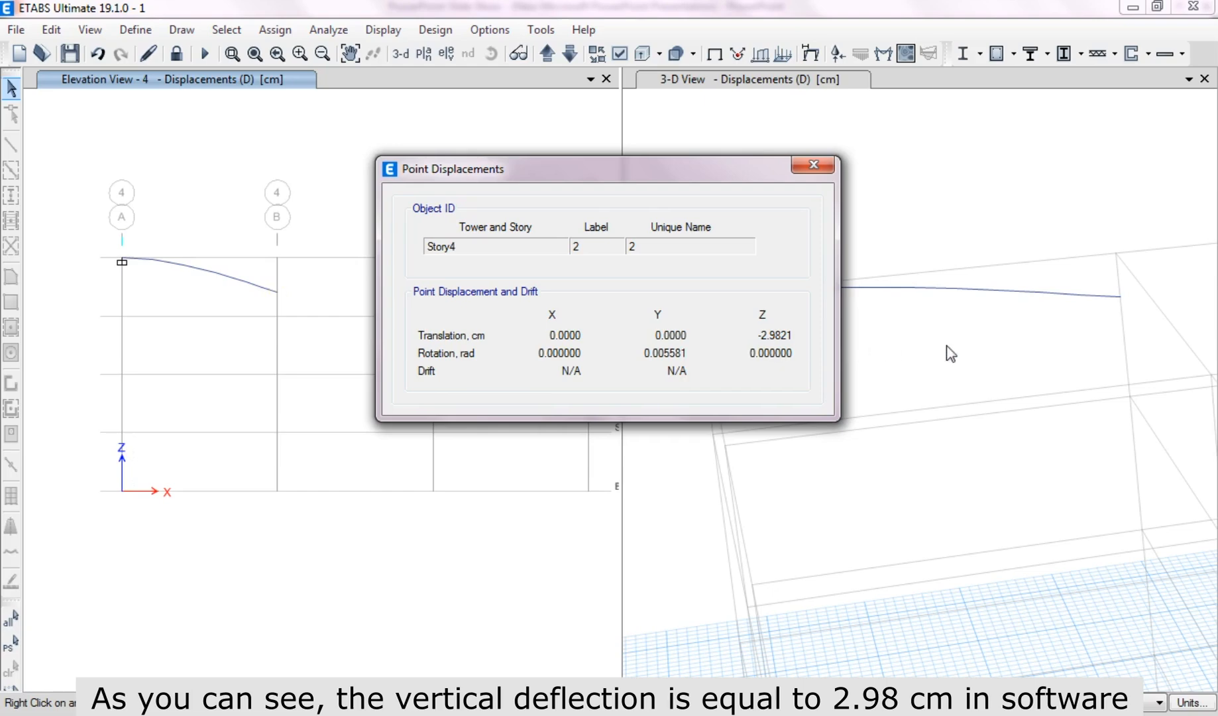
pyautogui.hotkey('alt', 'Tab')
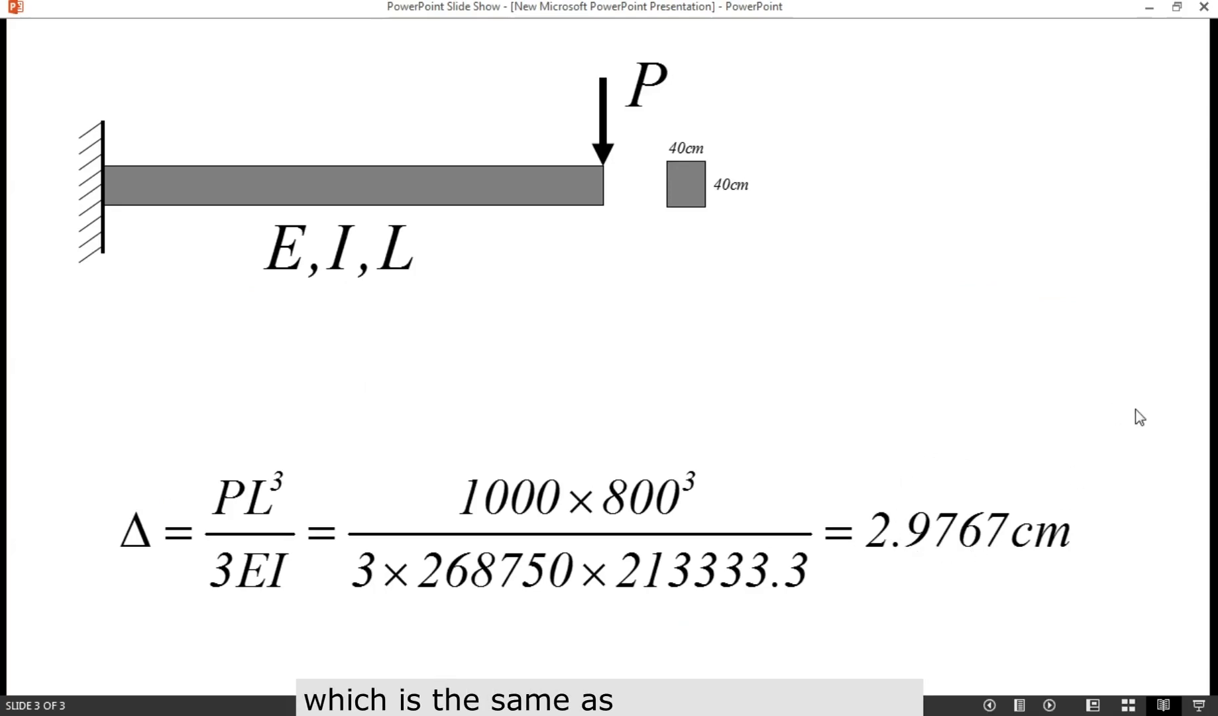
pyautogui.hotkey('alt', 'Tab')
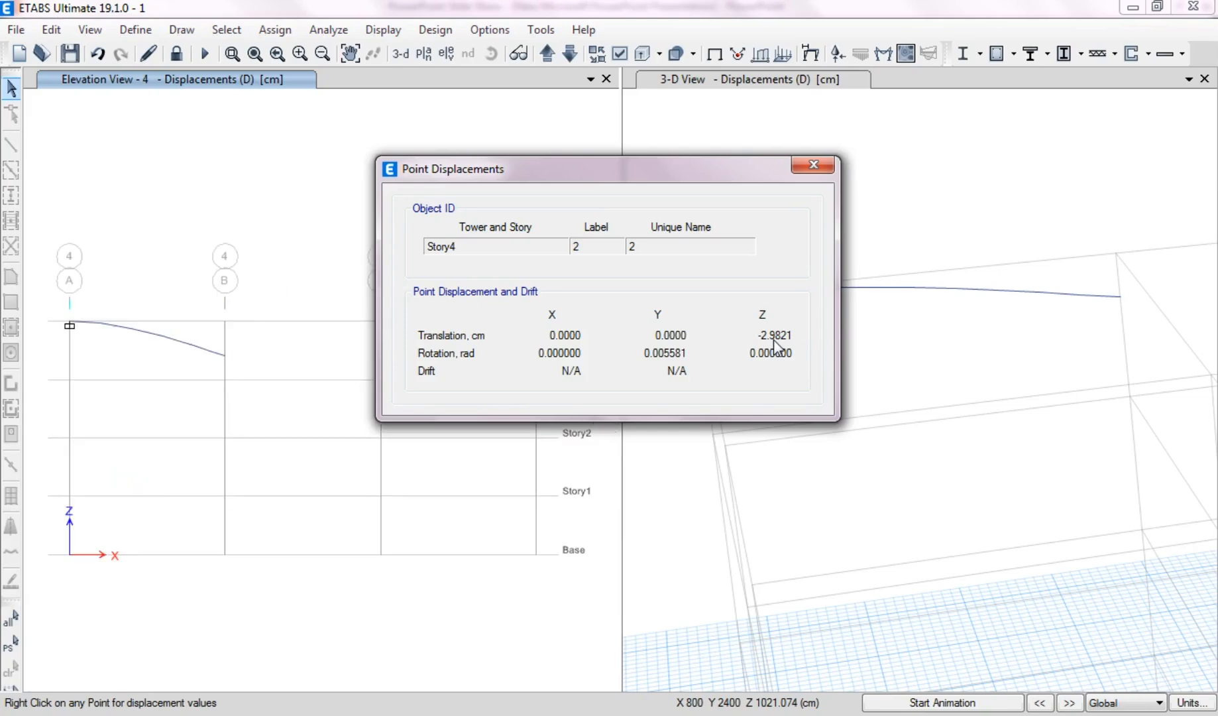
pyautogui.click(1217, 351)
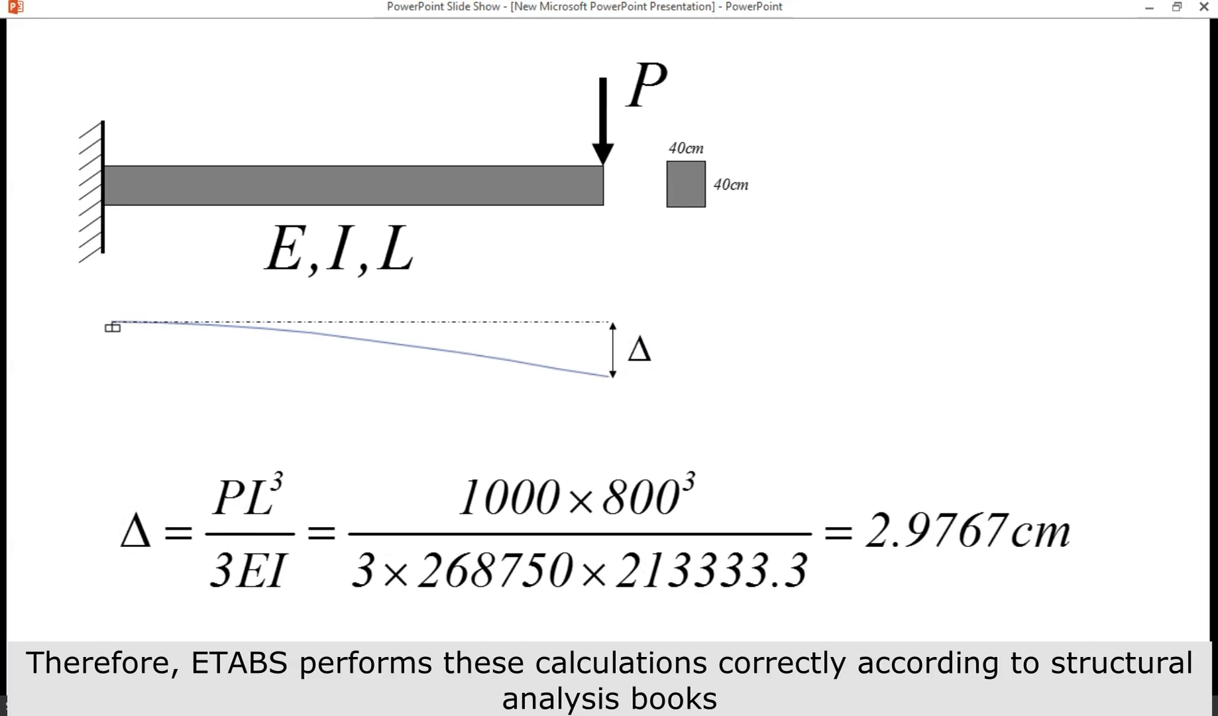
pyautogui.click(1052, 707)
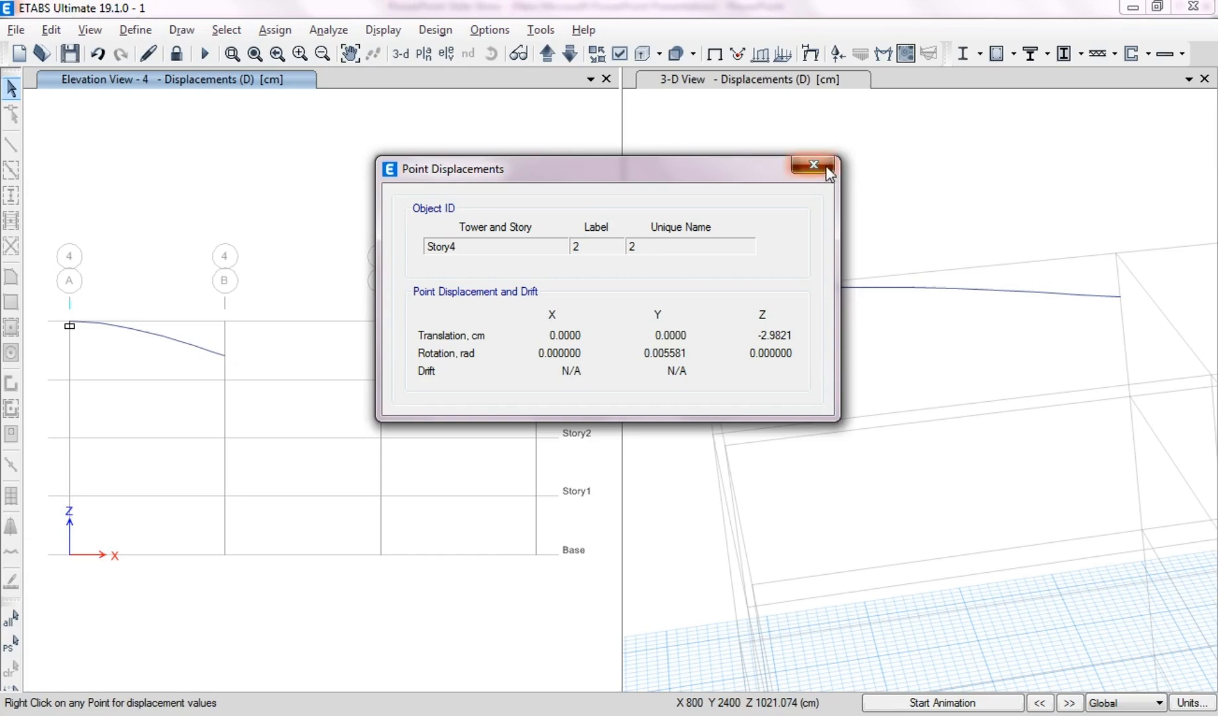
# Step: Close the point displacement results and unlock the model, accepting deletion of the analysis results
pyautogui.click(824, 166)
pyautogui.click(176, 55)
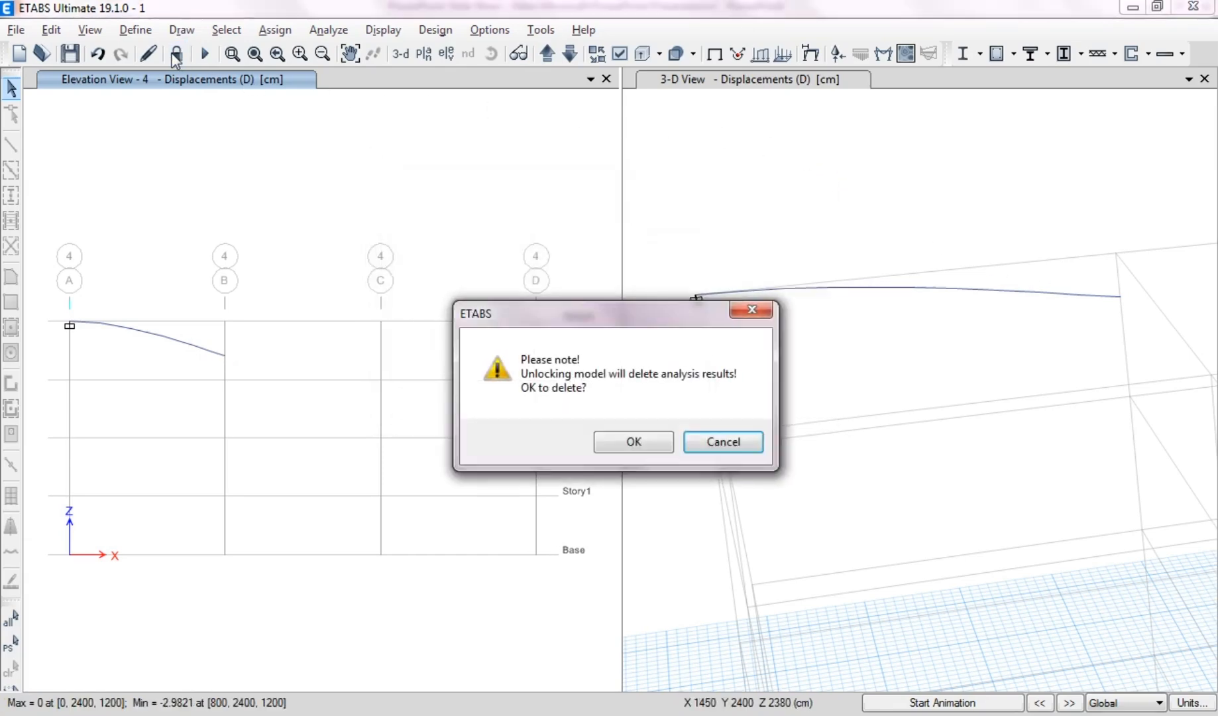
pyautogui.click(633, 443)
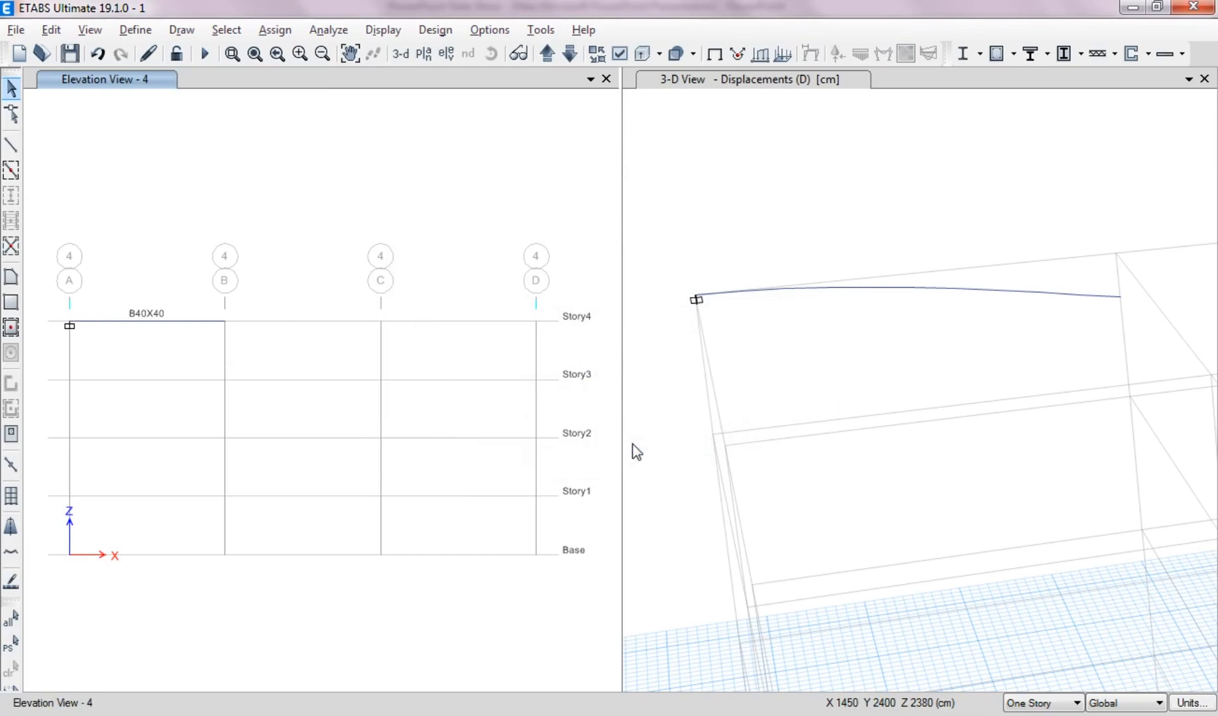
# Step: Draw a second B40X40 frame beam on Story2 between grid lines A and B in elevation 4
pyautogui.click(11, 144)
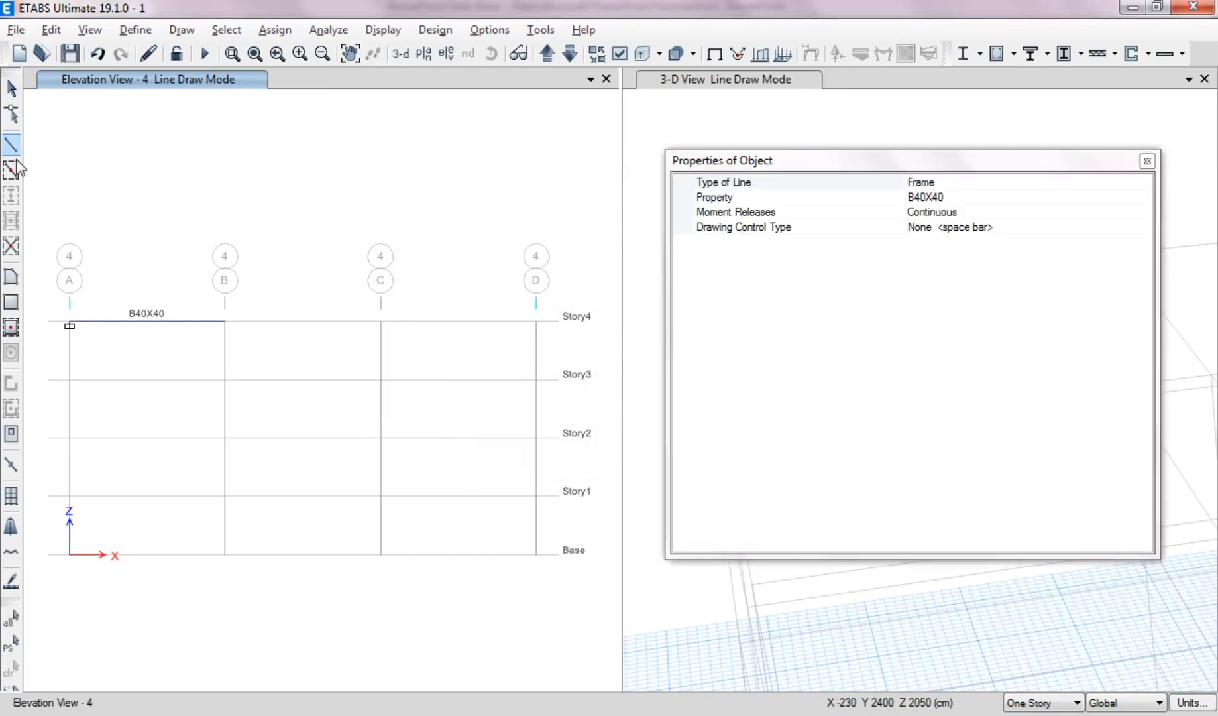
pyautogui.click(71, 440)
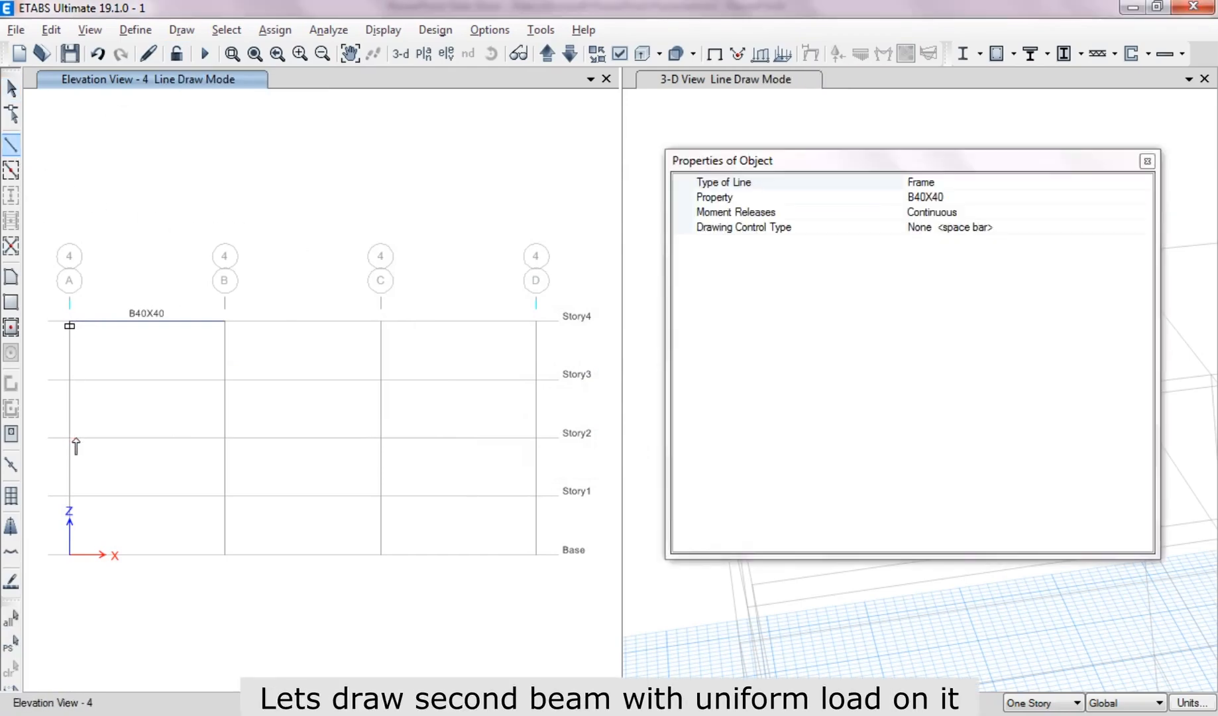
pyautogui.click(224, 438)
pyautogui.click(11, 87)
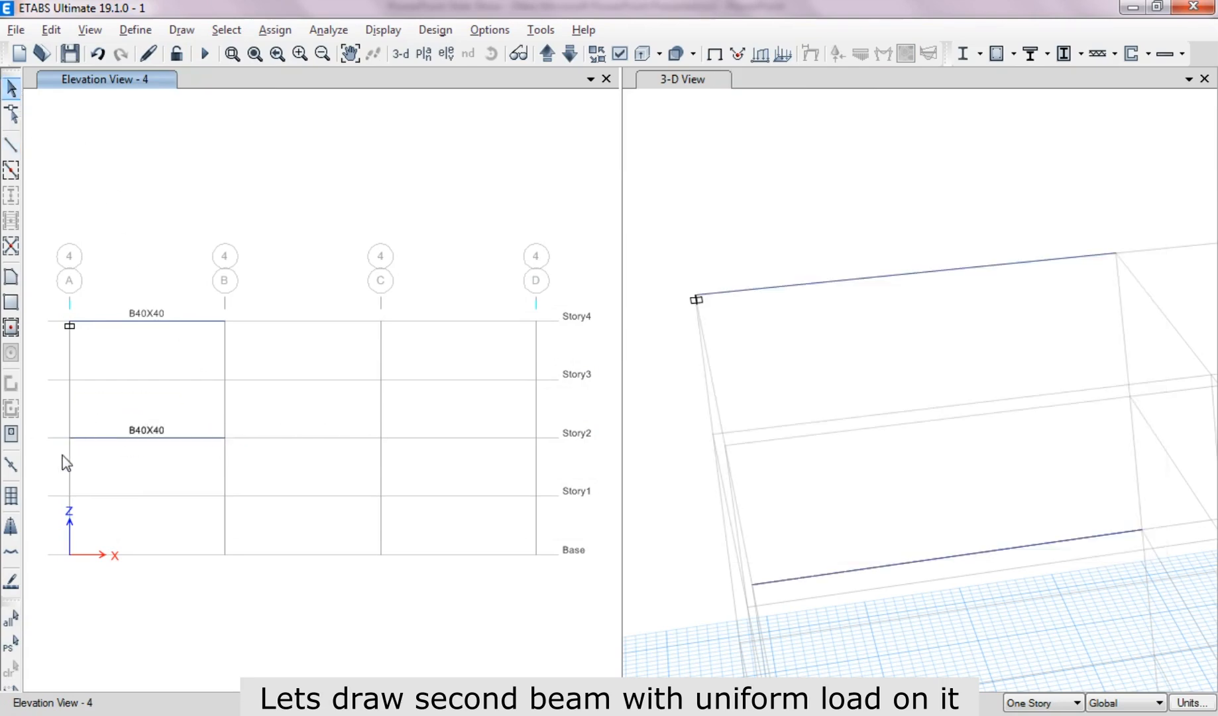
# Step: Assign a fully fixed restraint, with all translations and rotations restrained, to the Story2 beam's joint at grid A
pyautogui.moveTo(55, 463); pyautogui.dragTo(90, 427)
pyautogui.click(276, 30)
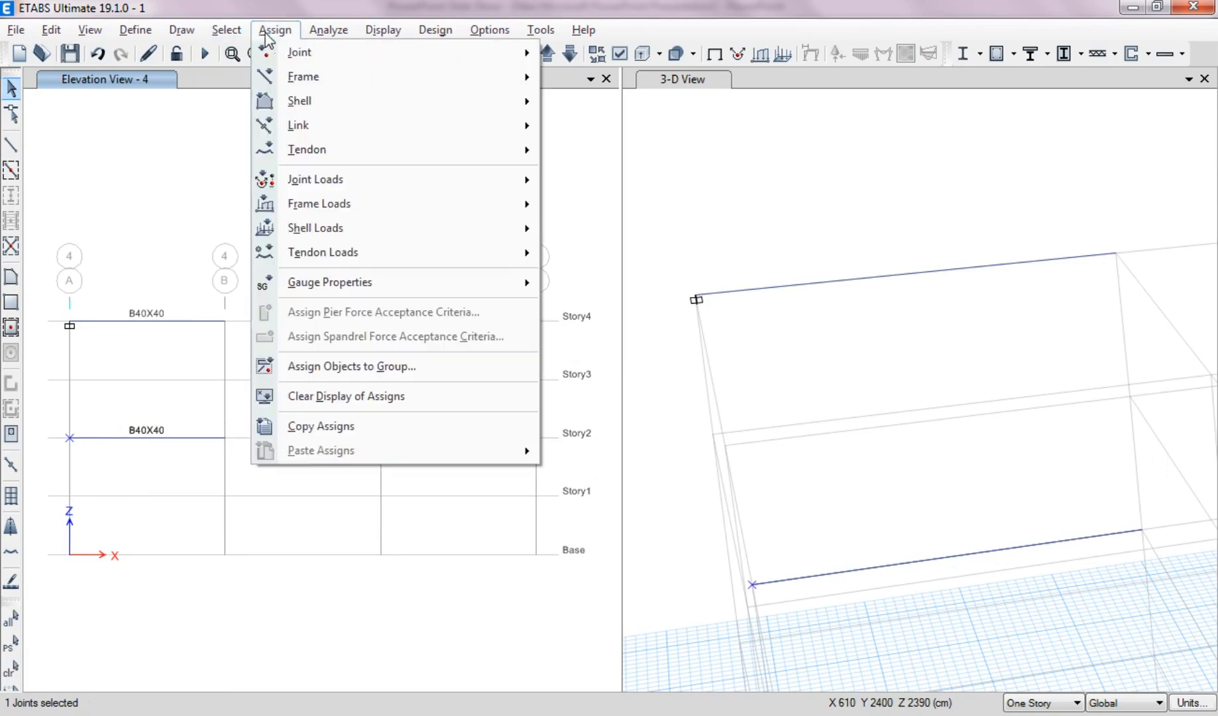
pyautogui.moveTo(295, 50)
pyautogui.click(604, 51)
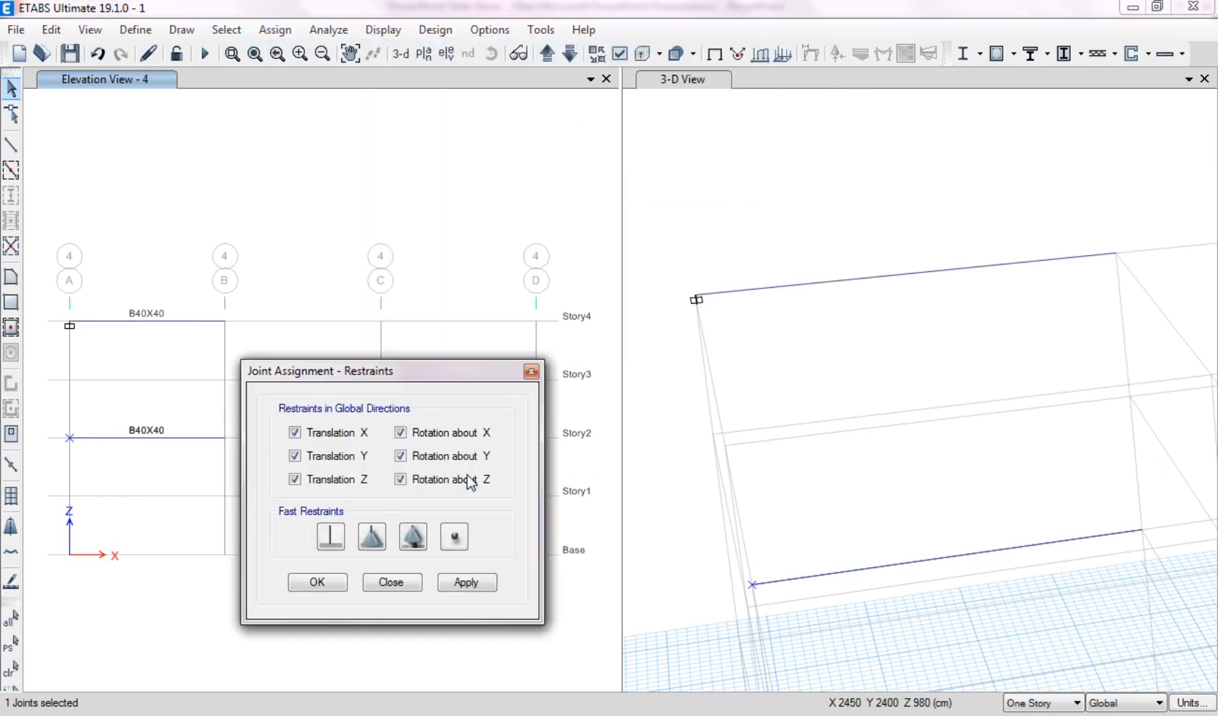
pyautogui.click(464, 582)
pyautogui.click(415, 582)
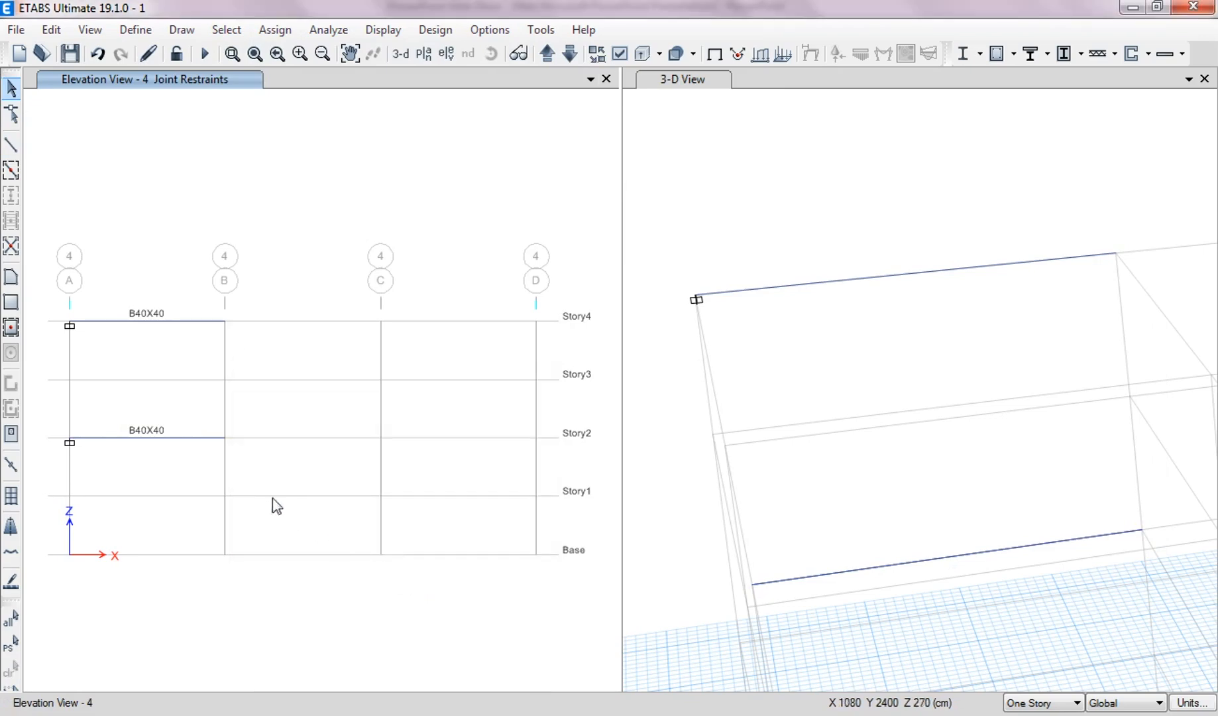
# Step: Assign a uniform gravity load of 1000 kgf/m in load pattern D to the Story2 beam, replacing existing loads
pyautogui.click(196, 439)
pyautogui.click(272, 32)
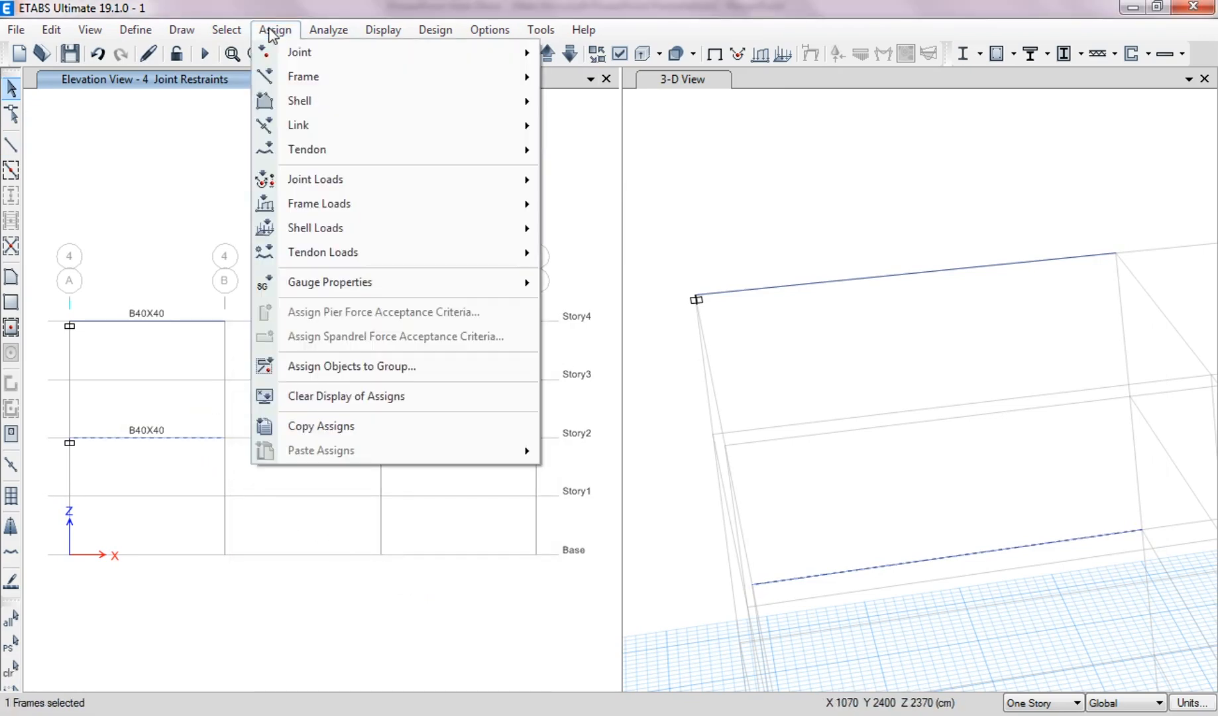
pyautogui.moveTo(416, 205)
pyautogui.click(580, 232)
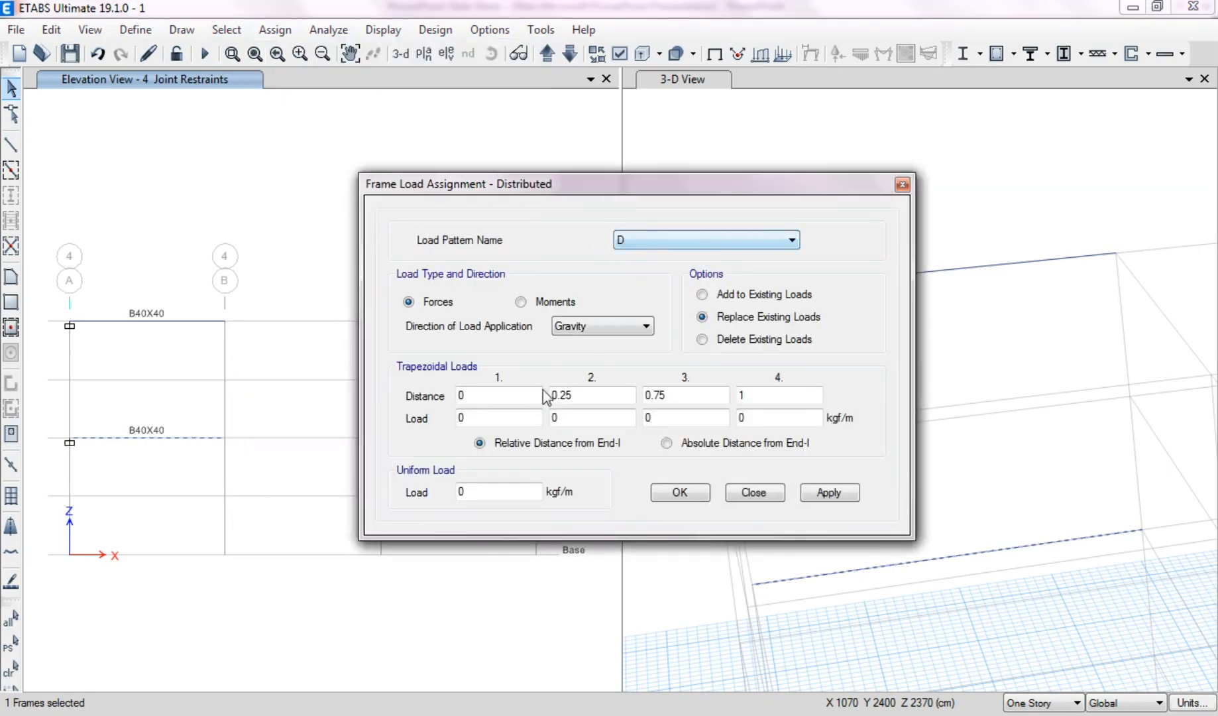
pyautogui.click(464, 492)
pyautogui.write('1000')
pyautogui.click(814, 498)
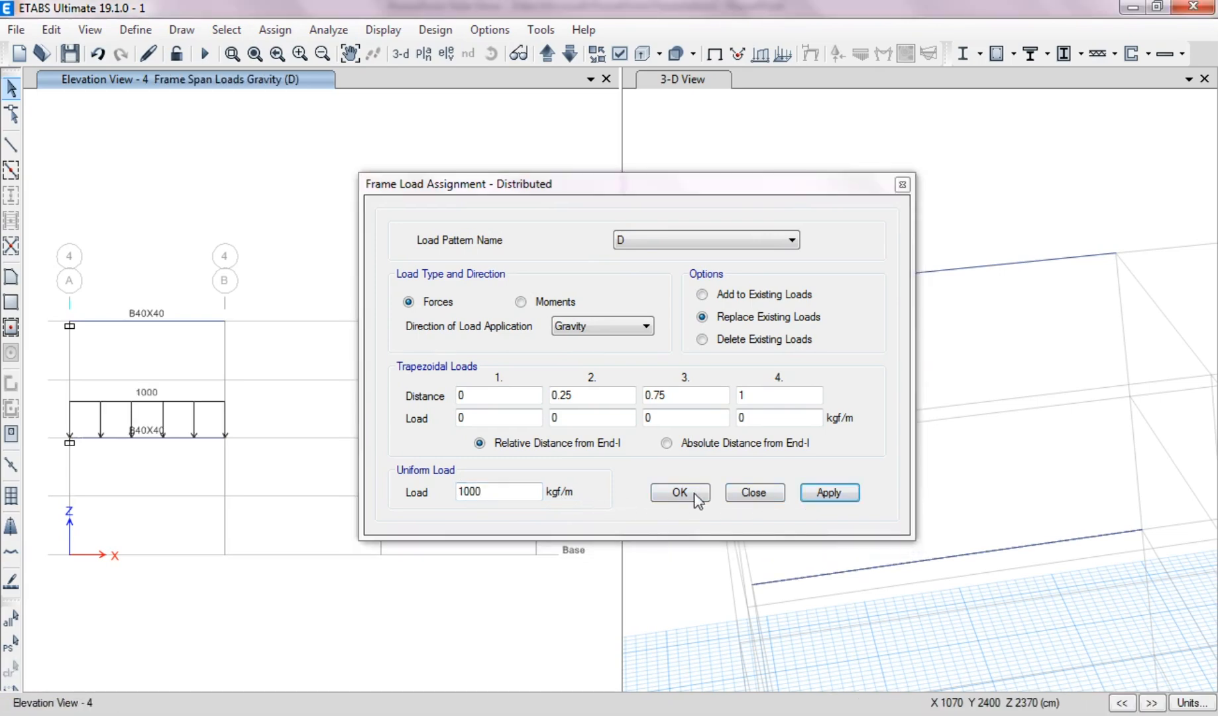
pyautogui.click(695, 497)
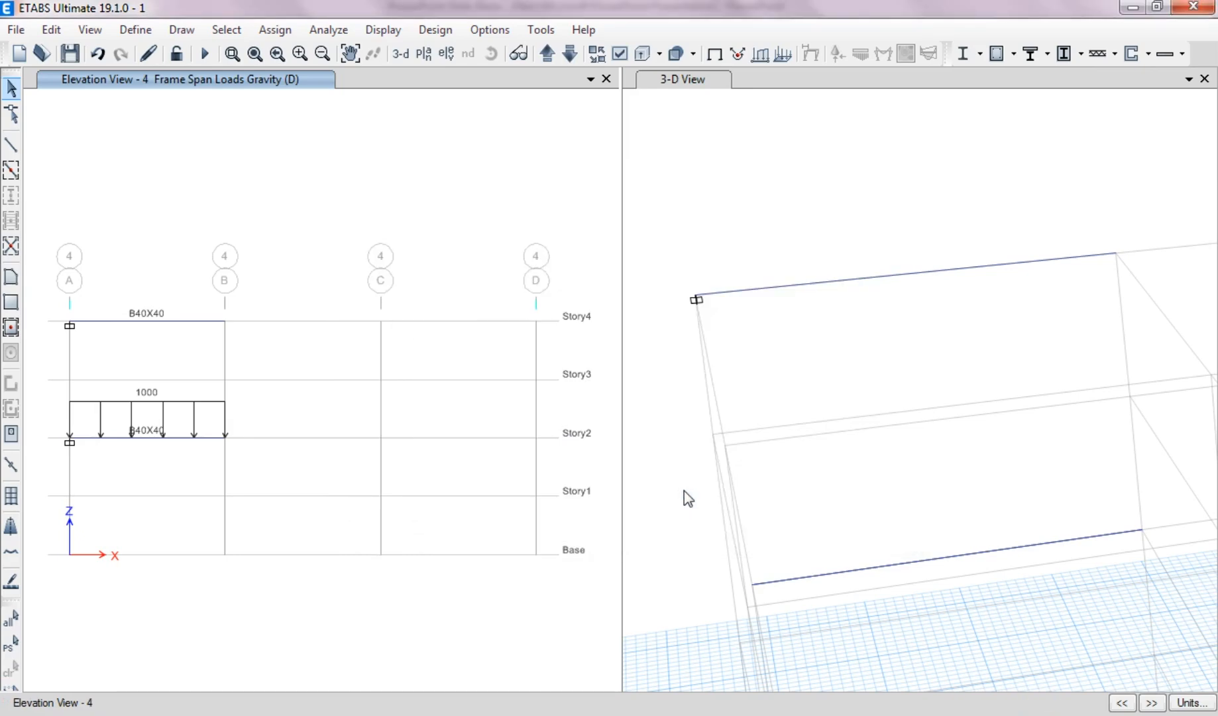
# Step: Run the analysis for both beams and display the case D deformed shape in elevation 4
pyautogui.click(205, 55)
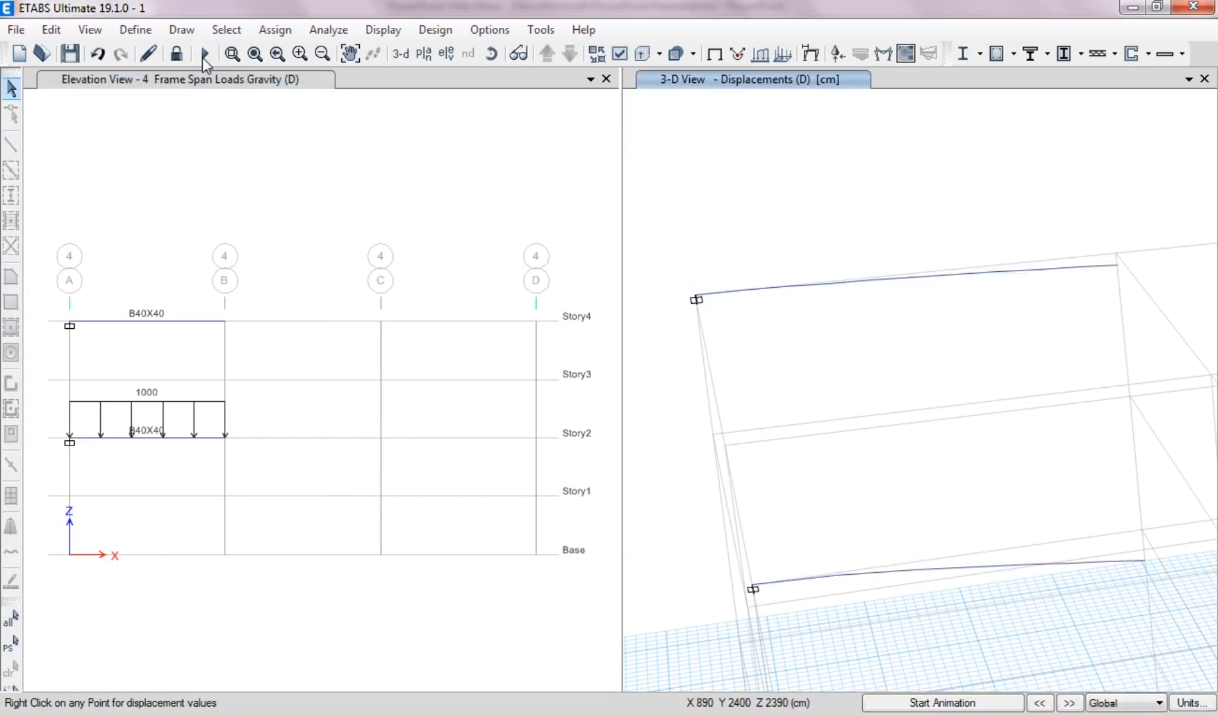
pyautogui.click(298, 213)
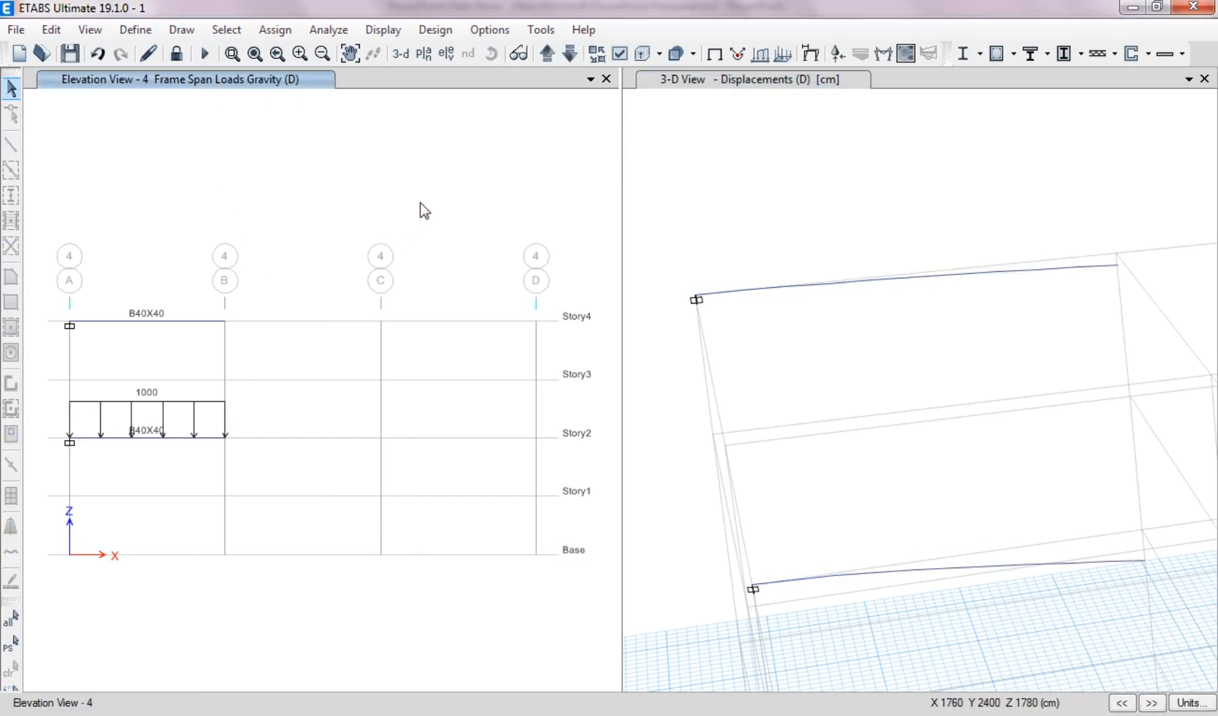
pyautogui.click(810, 53)
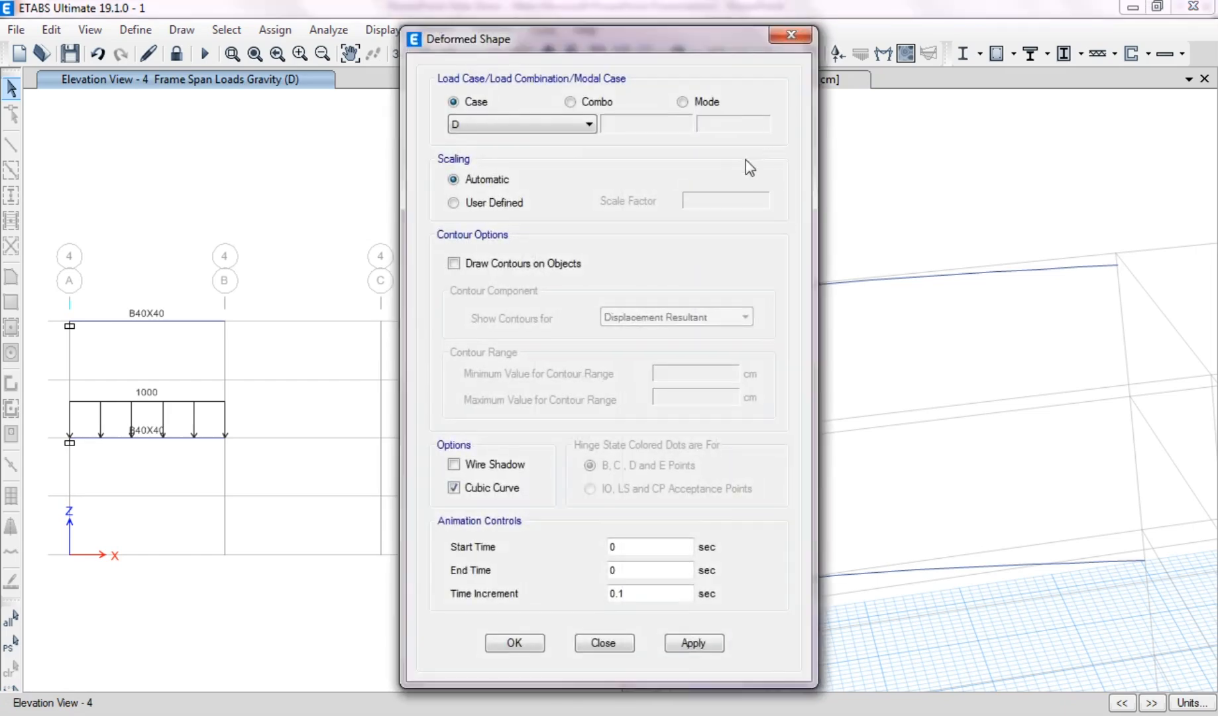
pyautogui.click(694, 645)
pyautogui.click(605, 643)
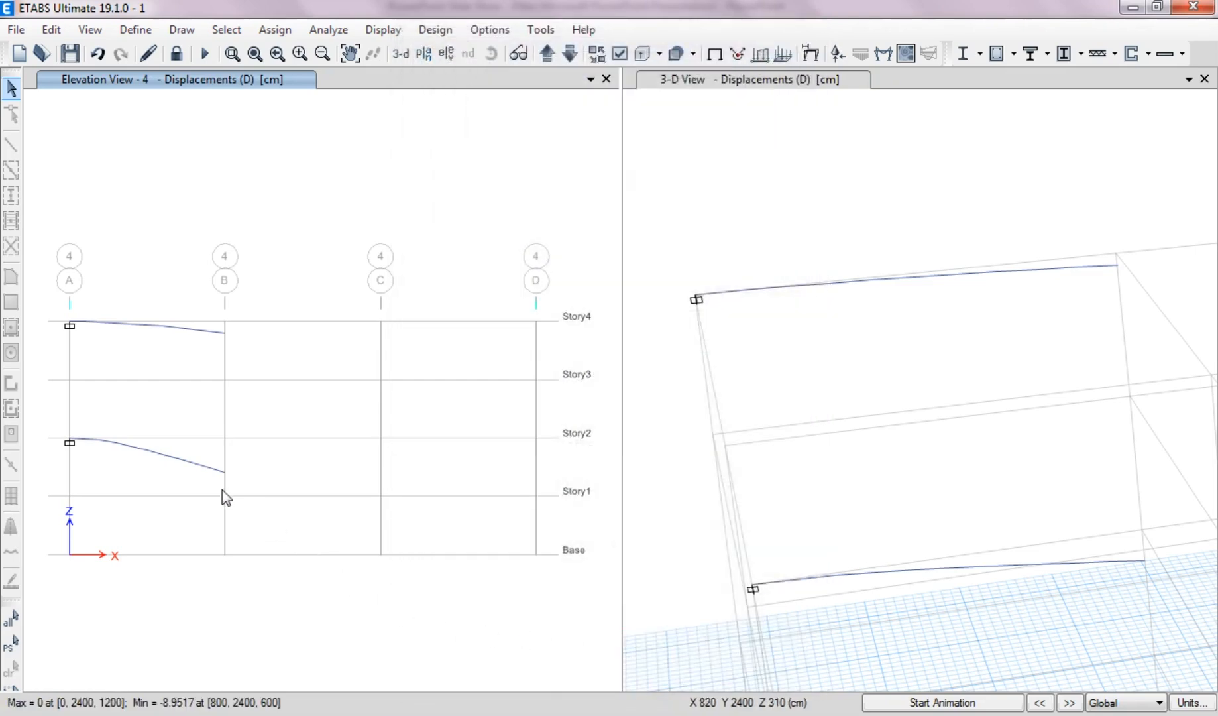
# Step: Read the Story2 beam's tip displacements at grid B and compare them with the hand-calculation slides for uniform and point loads
pyautogui.moveTo(225, 472)
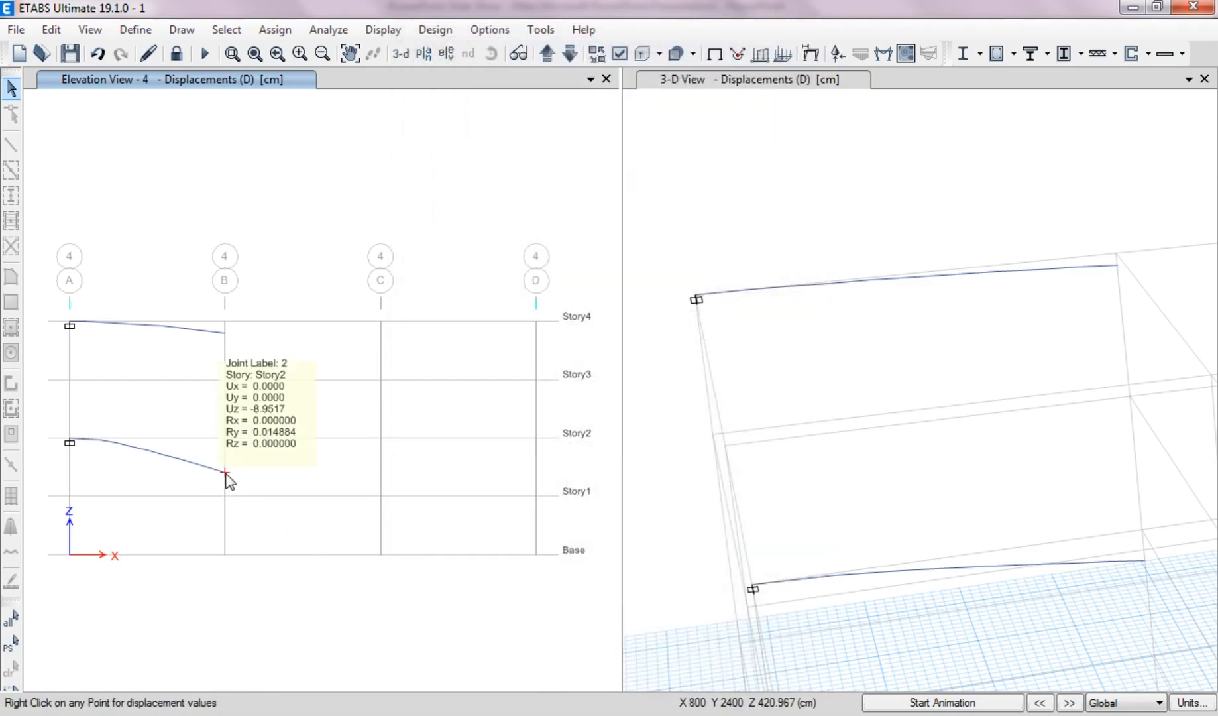
pyautogui.rightClick(225, 473)
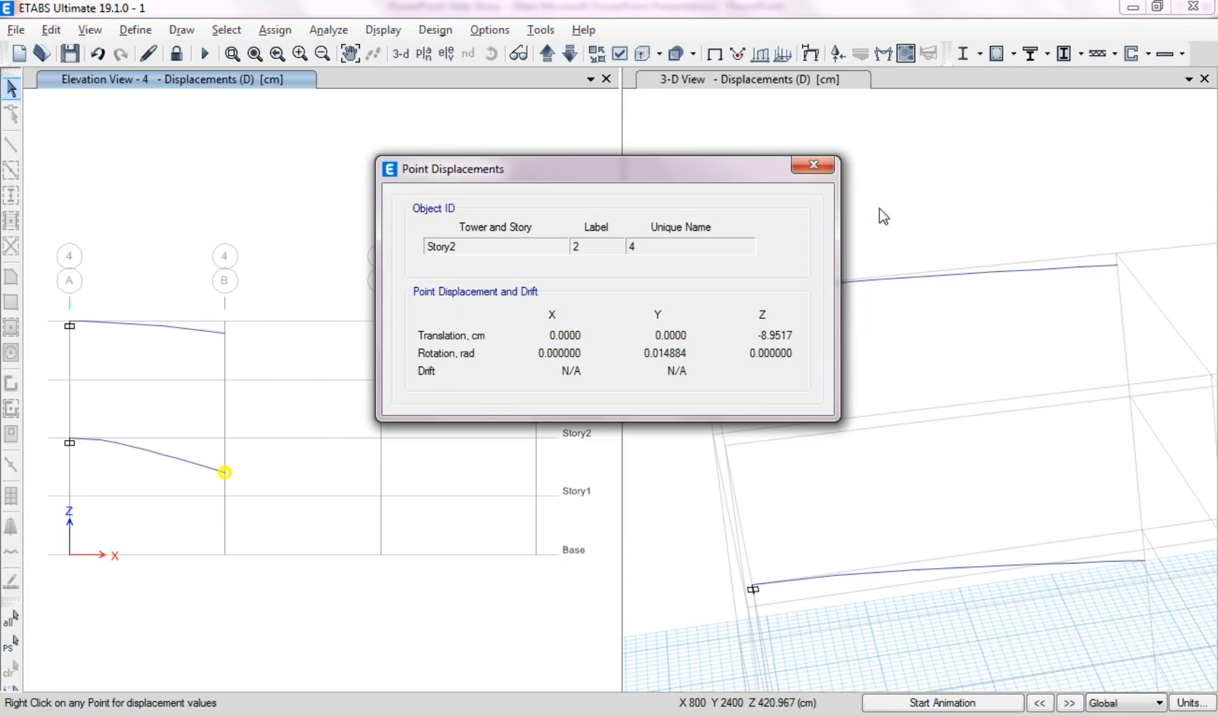
pyautogui.moveTo(764, 173); pyautogui.dragTo(907, 176)
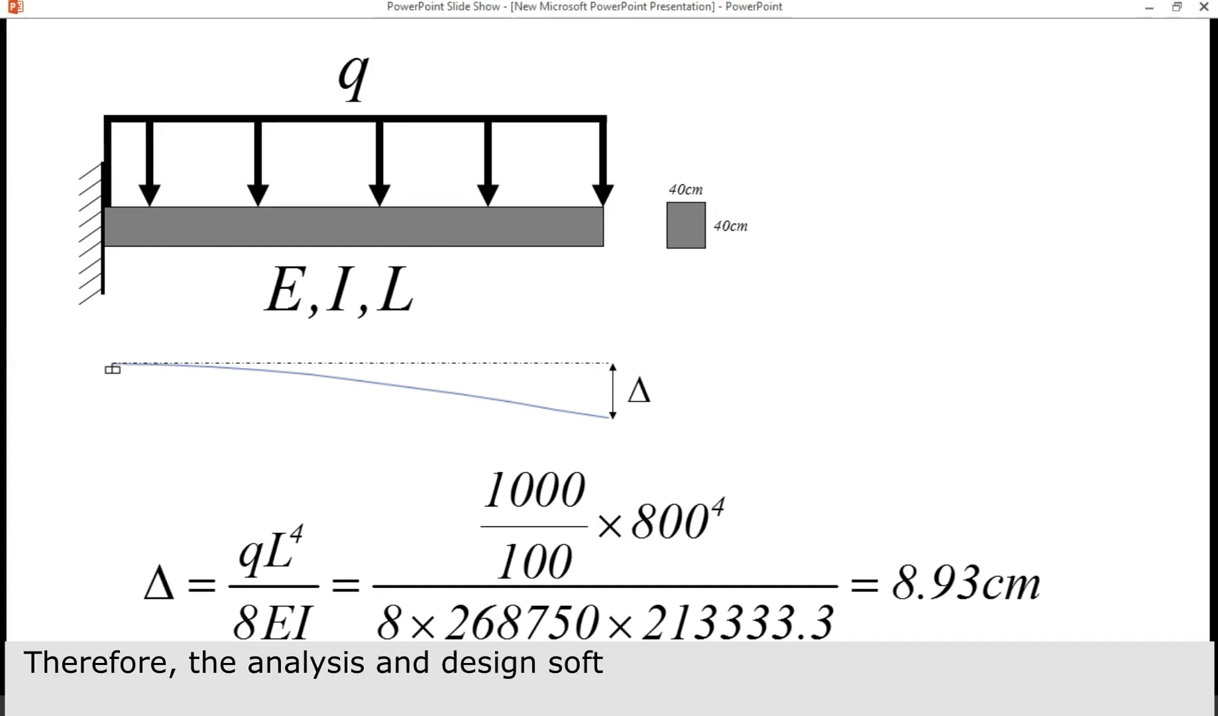
pyautogui.press('Right')
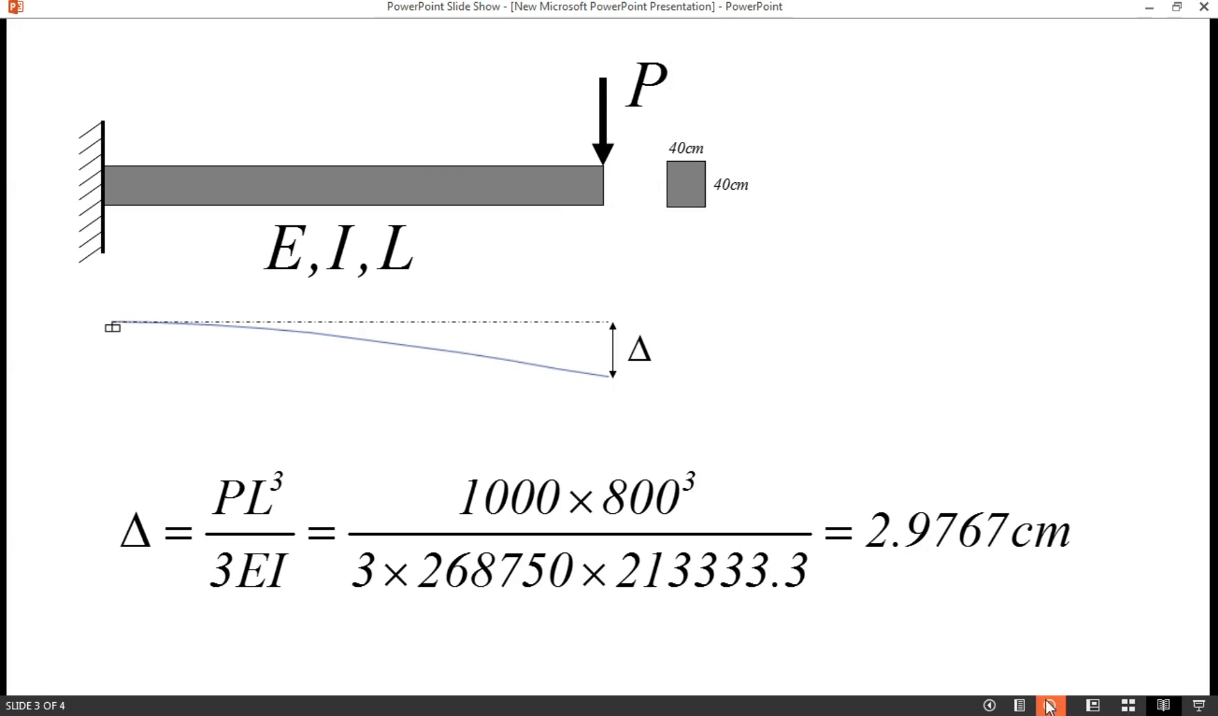
pyautogui.click(1049, 705)
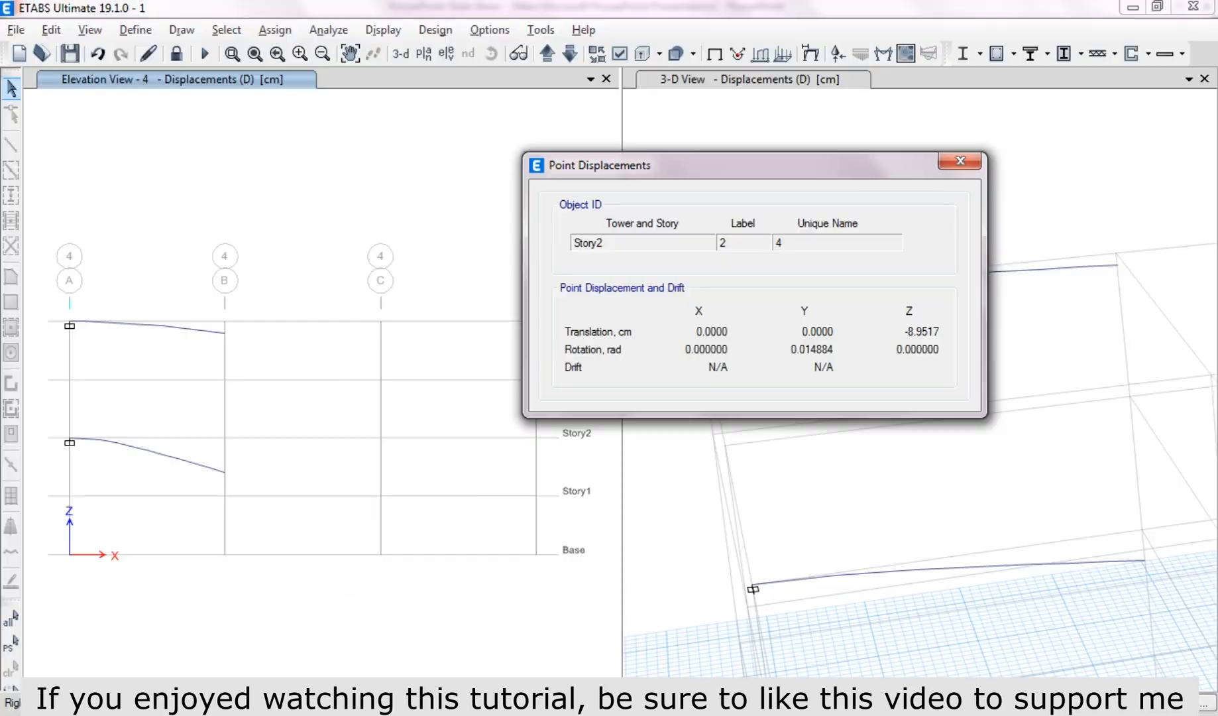
pyautogui.click(959, 161)
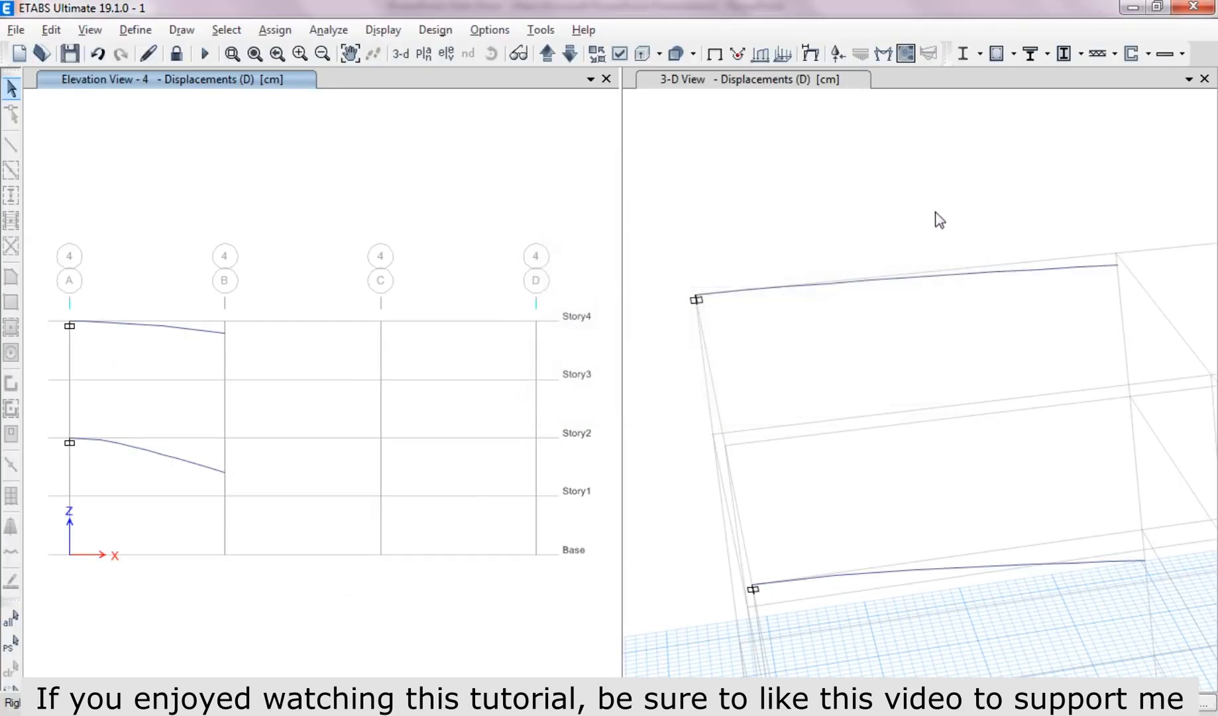
# Step: Hide the grid lines in the 3-D view, leaving only the two deformed beams displayed
pyautogui.scroll(-2, 912, 323)
pyautogui.scroll(-3, 912, 323)
pyautogui.rightClick(856, 247)
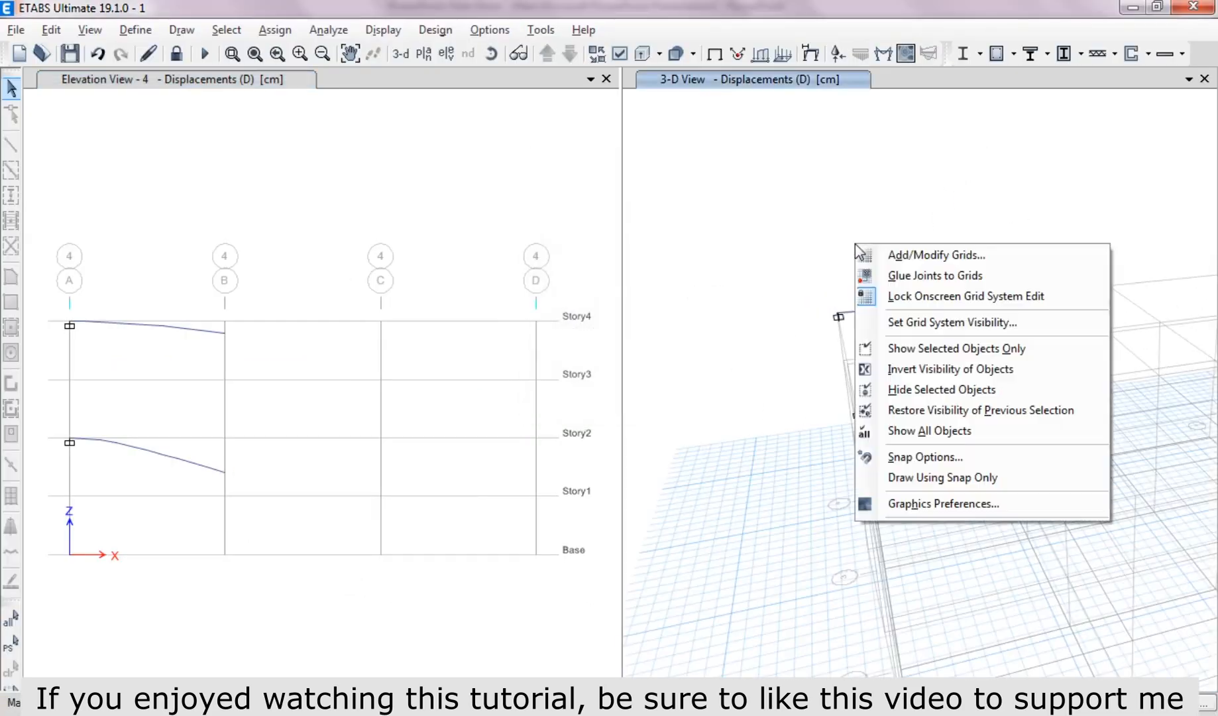
pyautogui.click(902, 347)
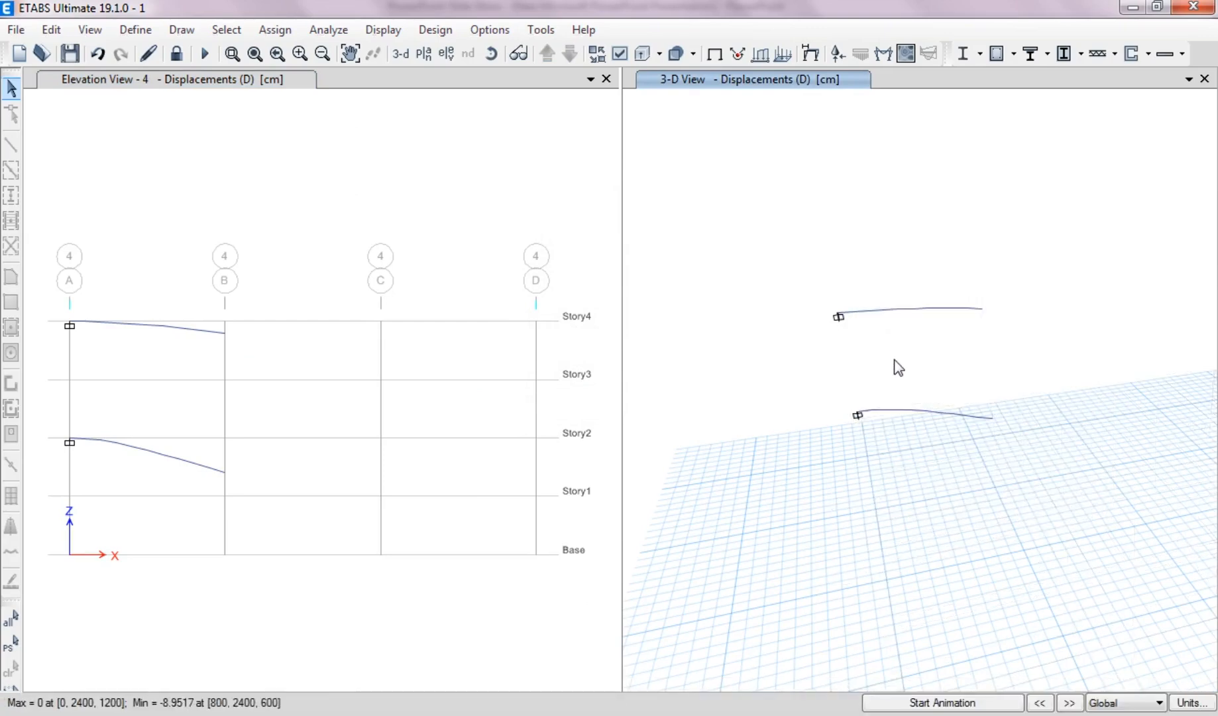
pyautogui.keyDown('shift'); pyautogui.moveTo(900, 402); pyautogui.dragTo(865, 437, button='middle'); pyautogui.keyUp('shift')
pyautogui.moveTo(833, 514); pyautogui.dragTo(652, 453, button='middle')
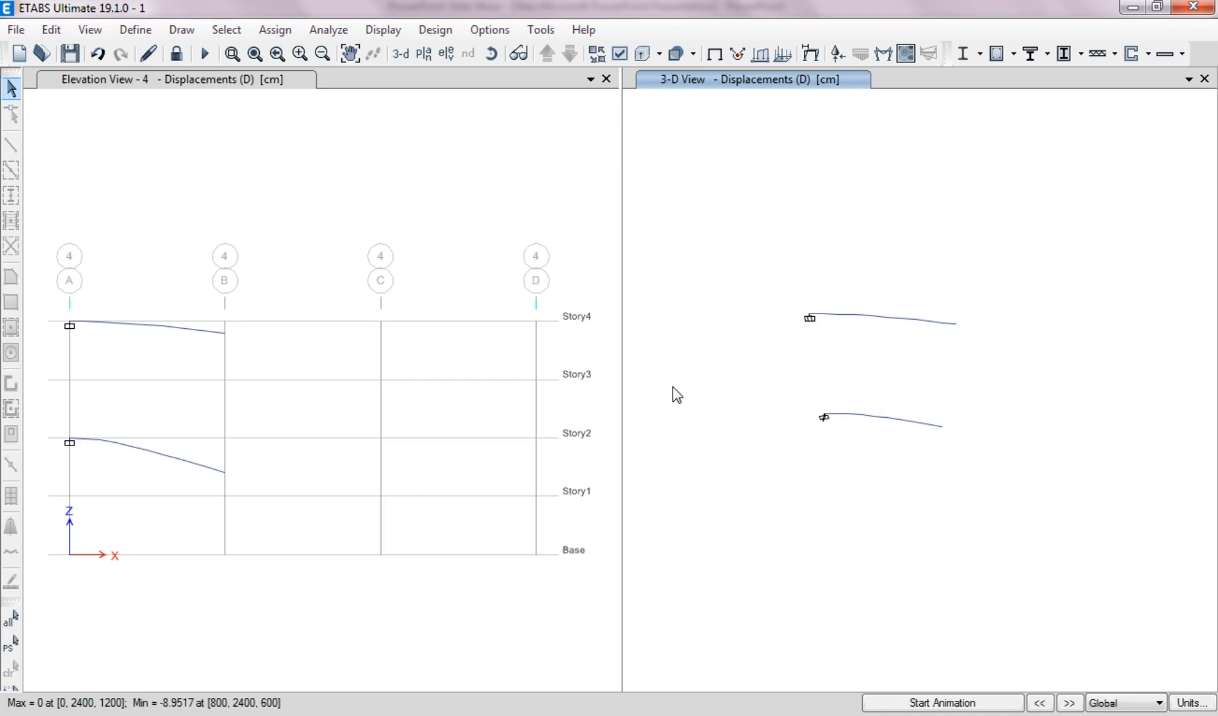
# Step: Display the frame span loads of load pattern D in the 3-D view, including joint loads and loading values
pyautogui.click(760, 54)
pyautogui.click(723, 490)
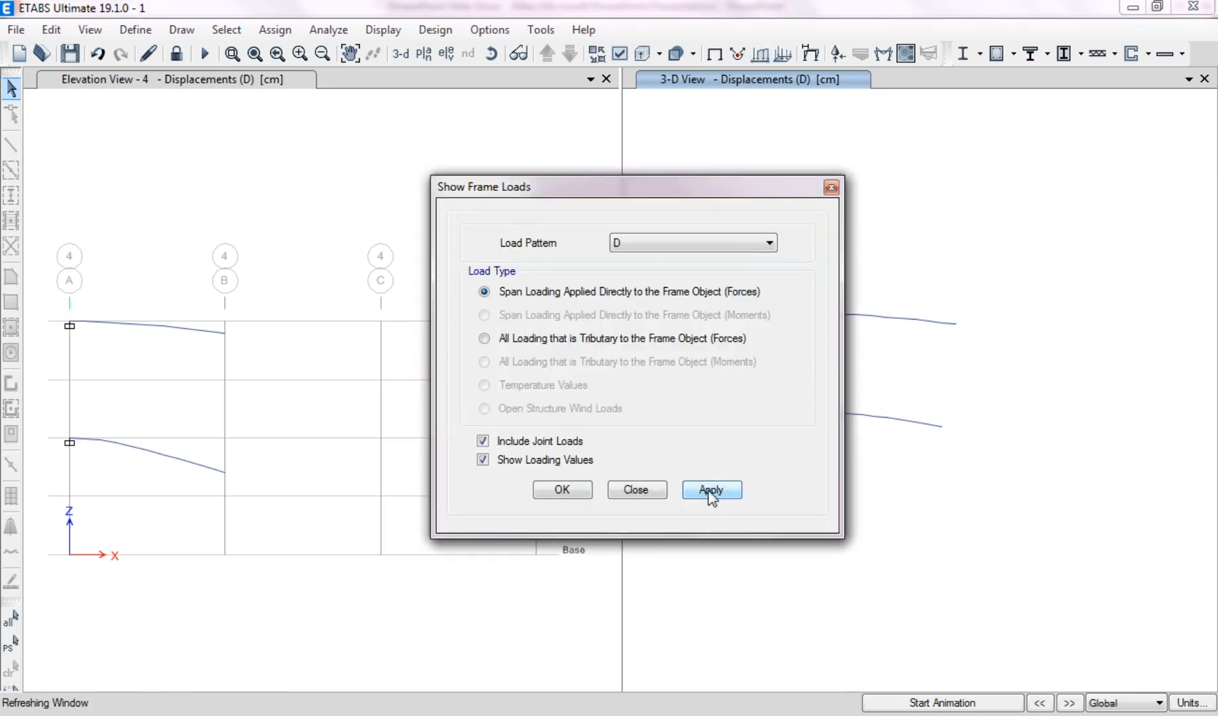
pyautogui.click(638, 490)
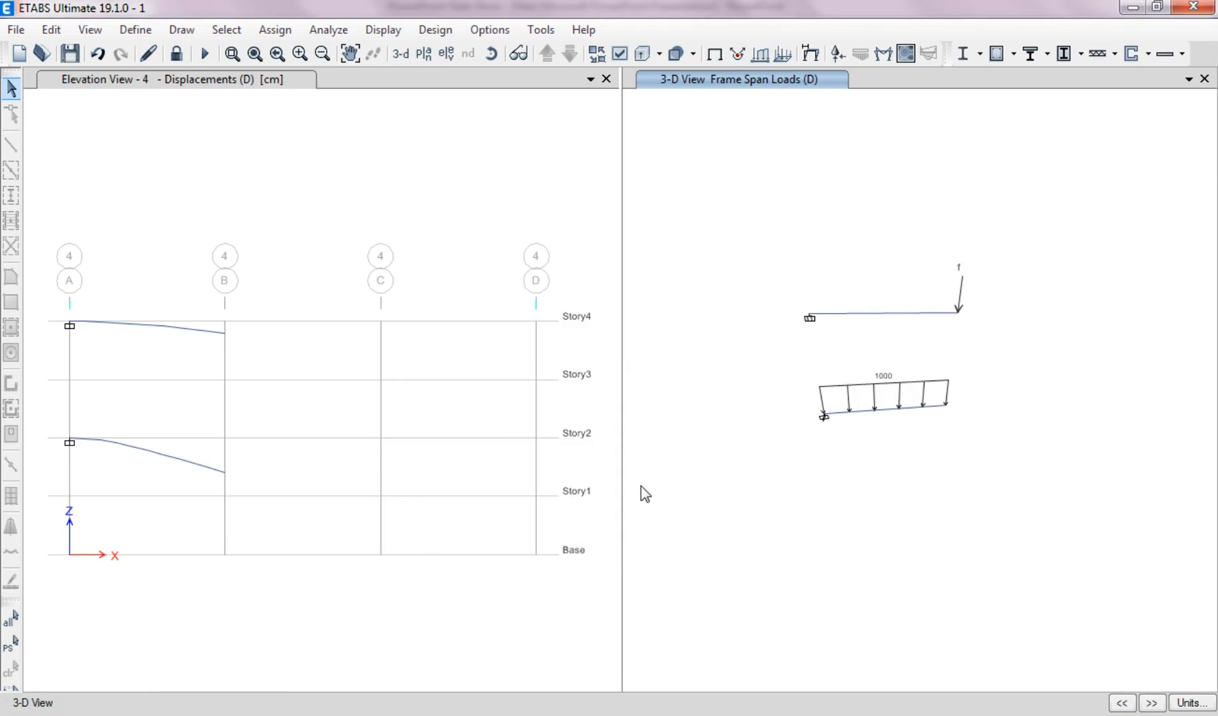
# Step: Restore the grid lines in the 3-D view and reset it to the default 3-D orientation
pyautogui.rightClick(641, 486)
pyautogui.click(655, 513)
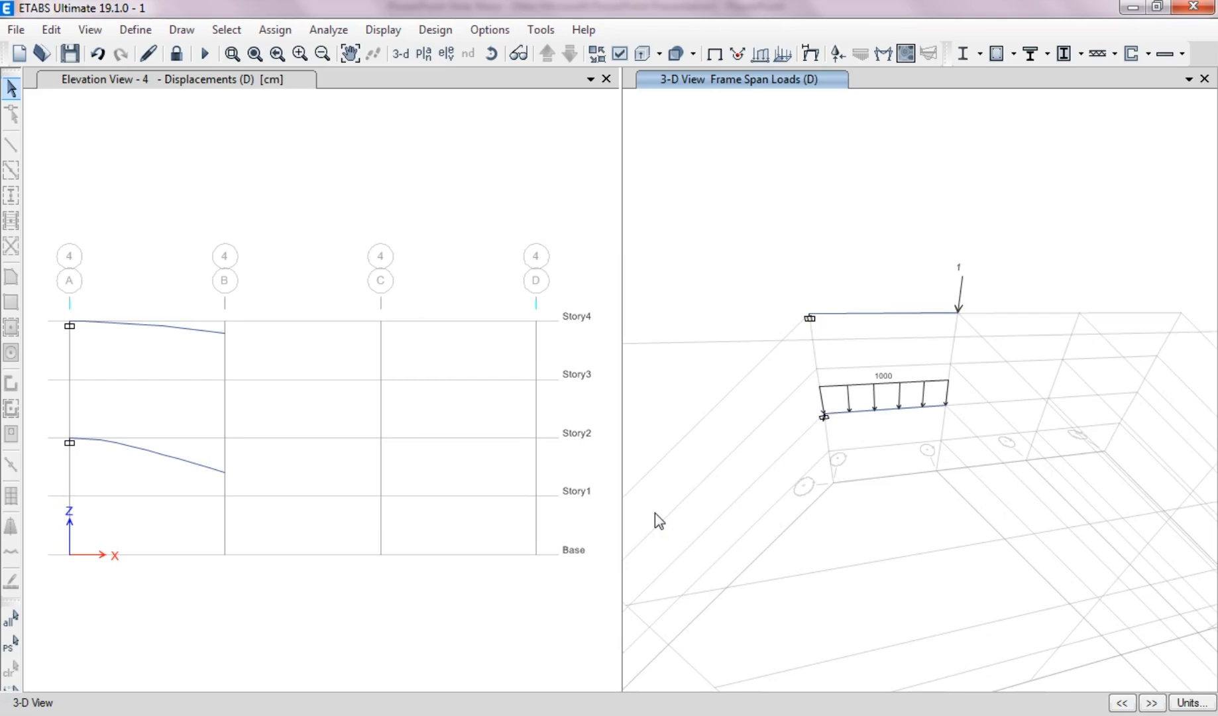
pyautogui.moveTo(733, 472); pyautogui.dragTo(748, 391, button='middle')
pyautogui.scroll(-1, 748, 396)
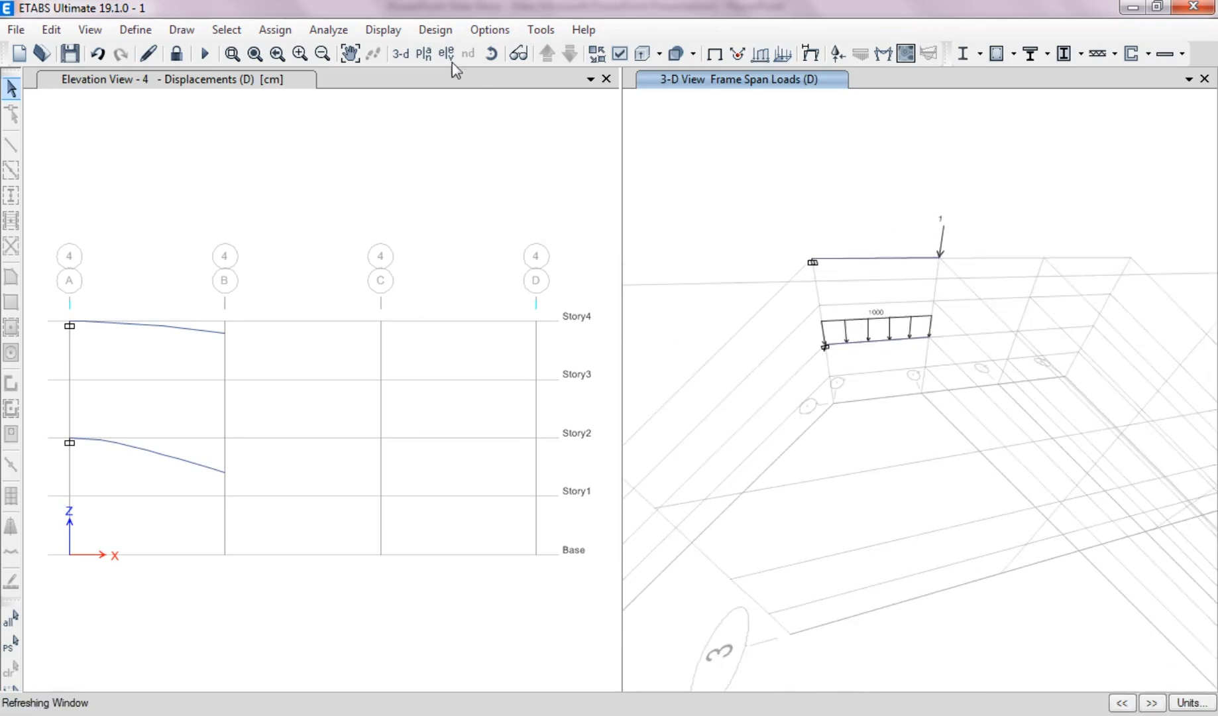
pyautogui.click(400, 53)
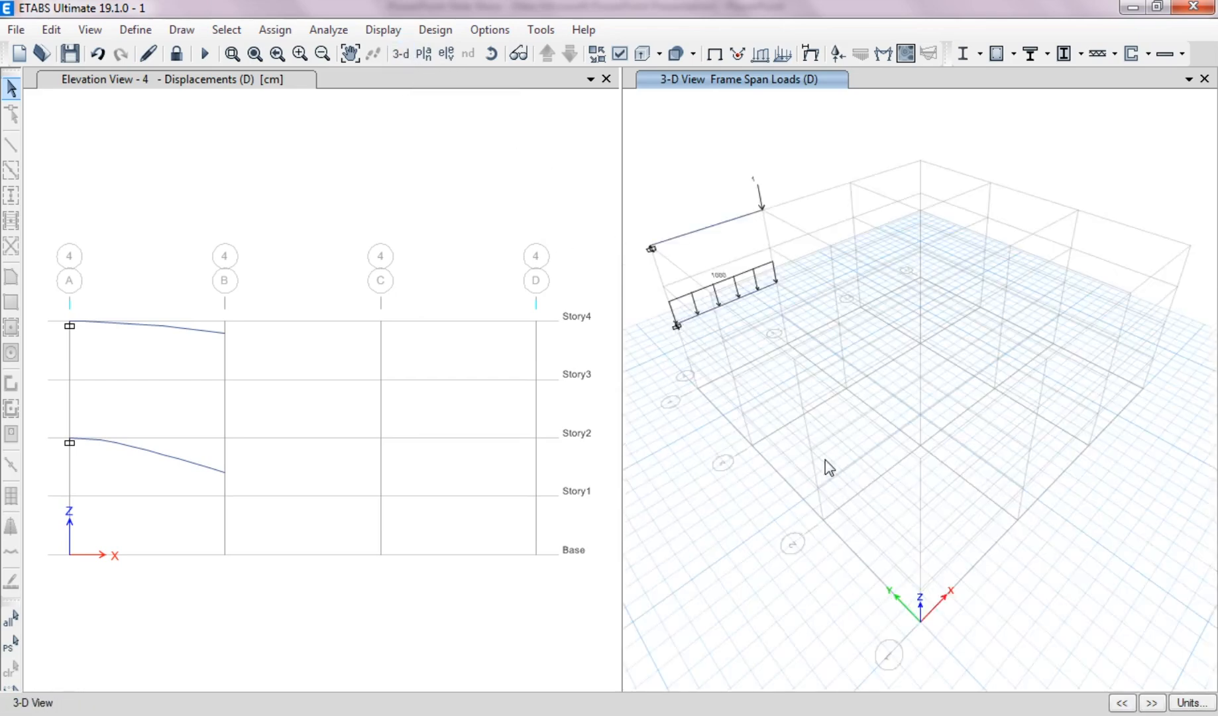
pyautogui.keyDown('shift'); pyautogui.moveTo(829, 467); pyautogui.dragTo(802, 443, button='middle'); pyautogui.keyUp('shift')
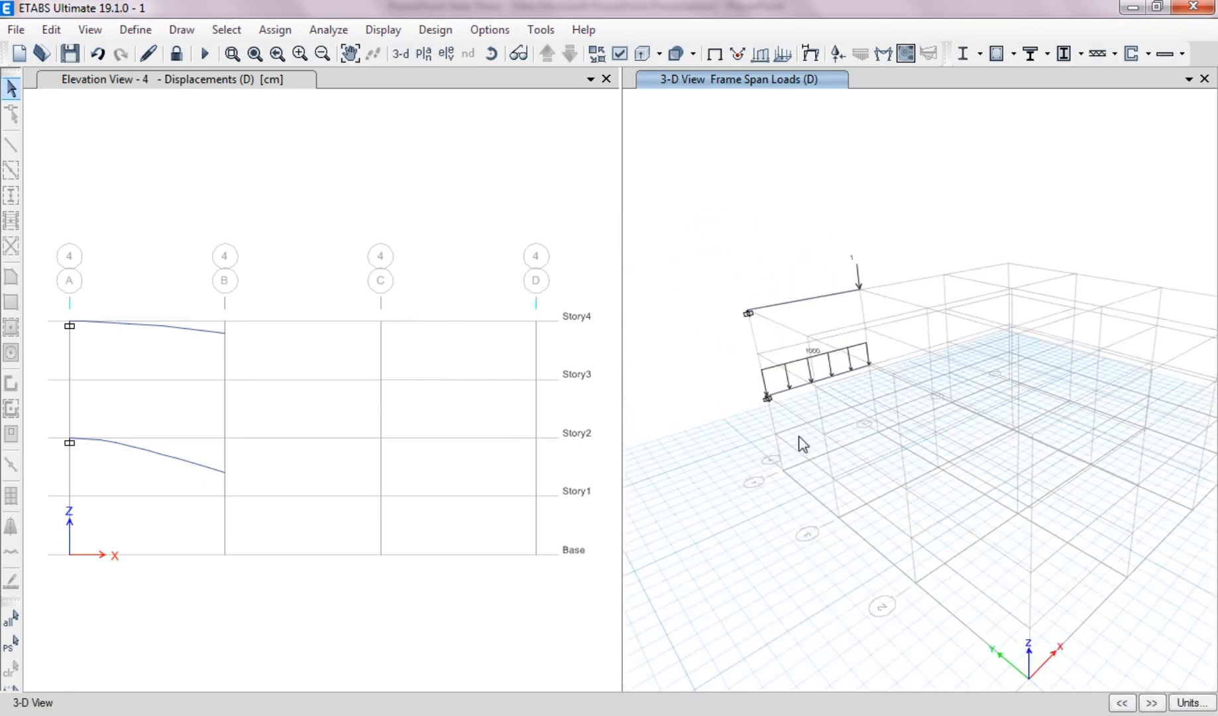
# Step: Increase the minimum graphic font size in the graphics preferences to enlarge the load values and labels
pyautogui.rightClick(799, 438)
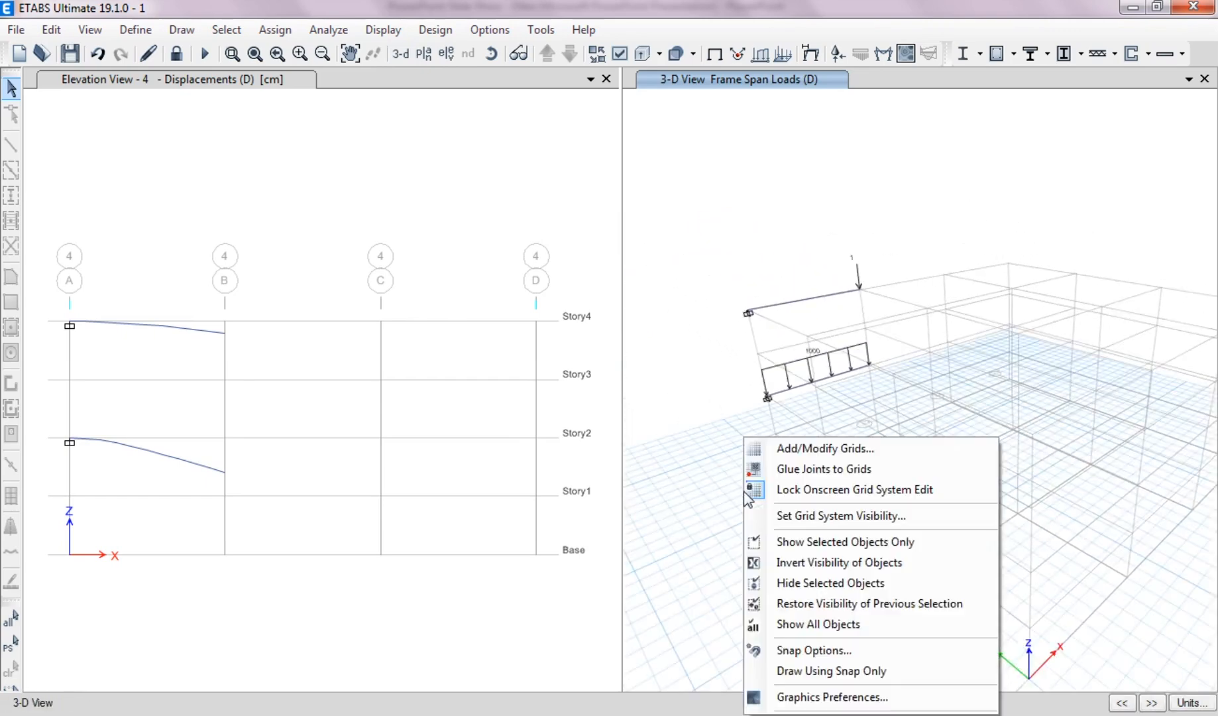
pyautogui.click(789, 696)
pyautogui.doubleClick(640, 261)
pyautogui.write('3')
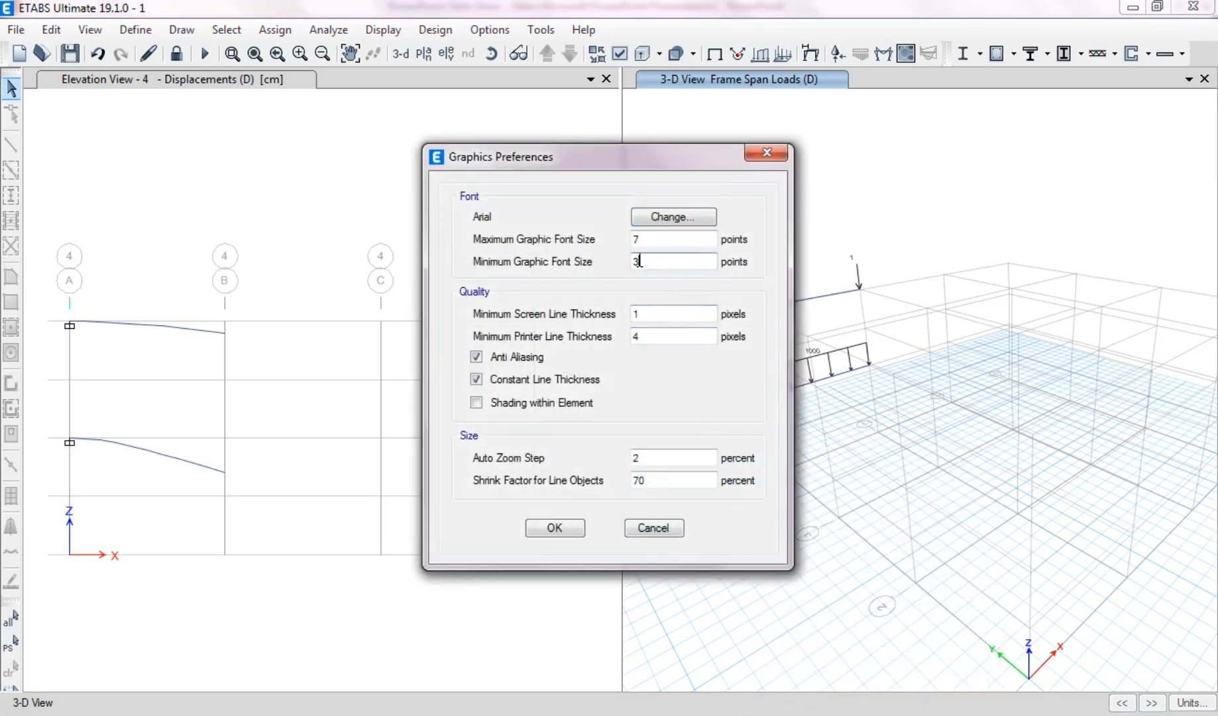
pyautogui.doubleClick(638, 261)
pyautogui.click(580, 528)
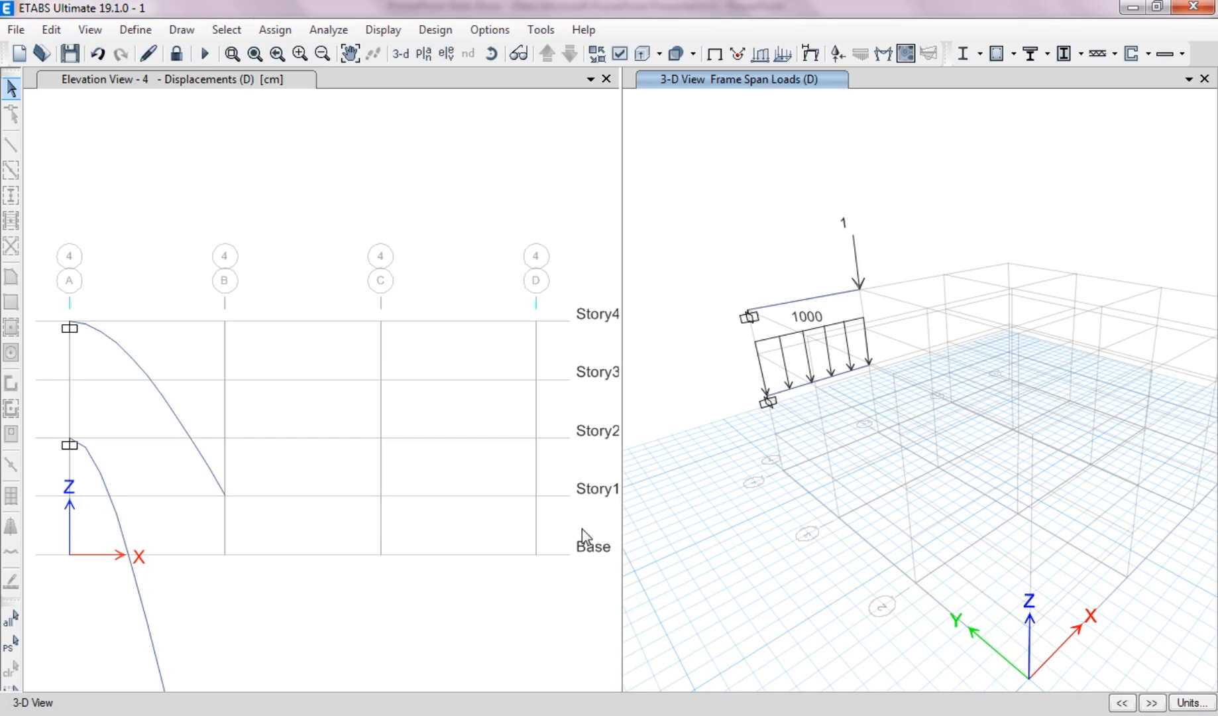
# Step: Show the undeformed shape of both beams in elevation 4
pyautogui.click(529, 275)
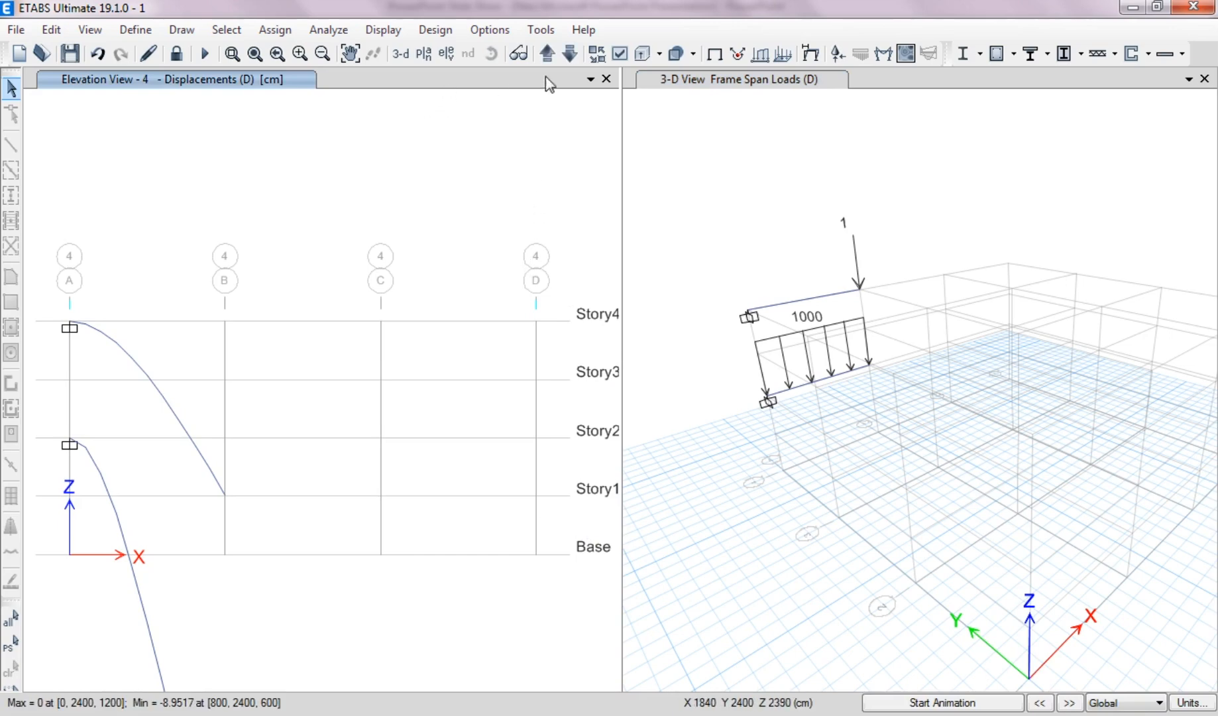
pyautogui.click(715, 53)
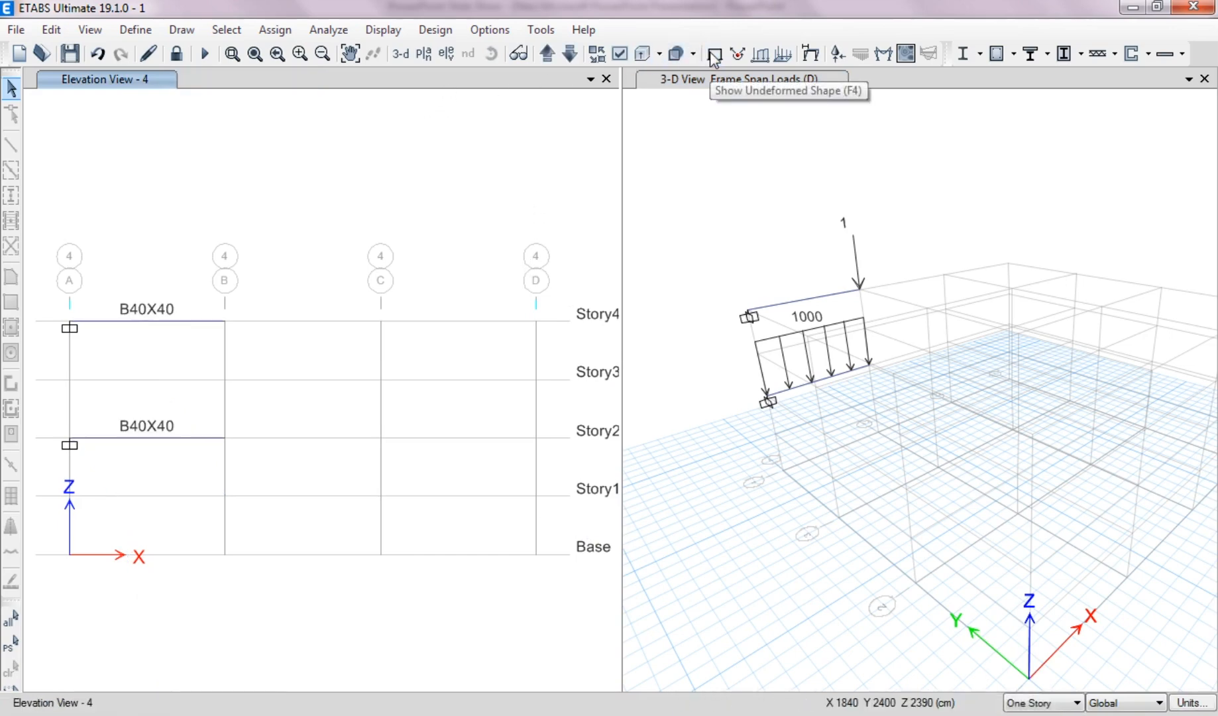